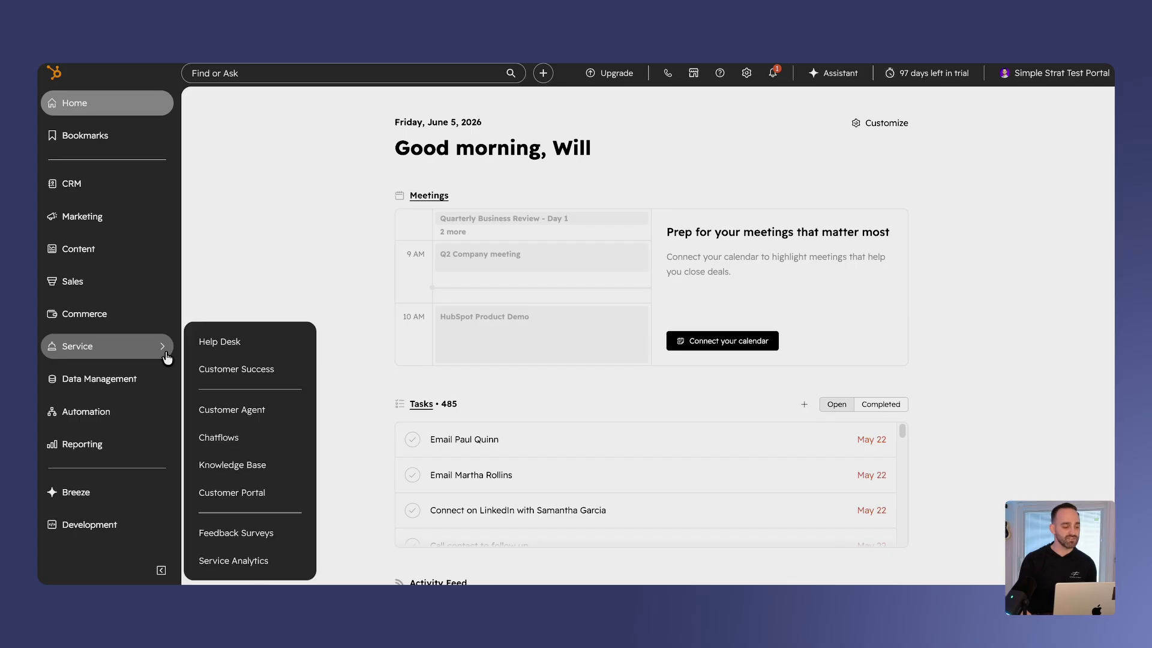
- Open the Customer Success workspace and go to the health scores section of its settings
left_click(258, 374)
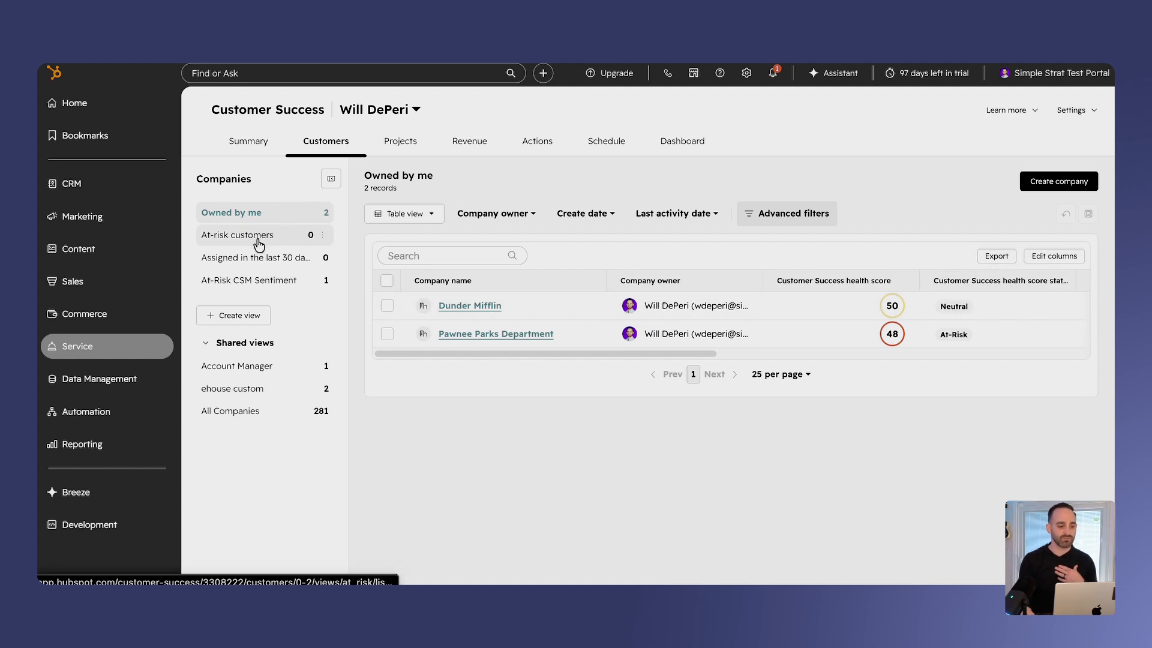
left_click(259, 243)
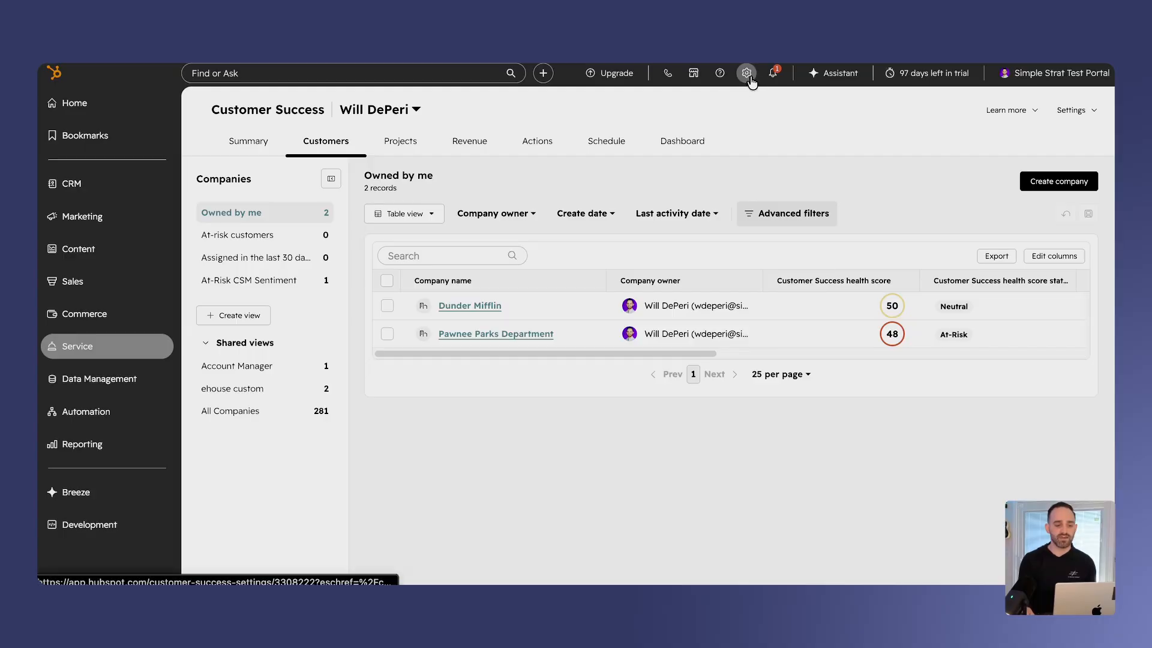
left_click(747, 74)
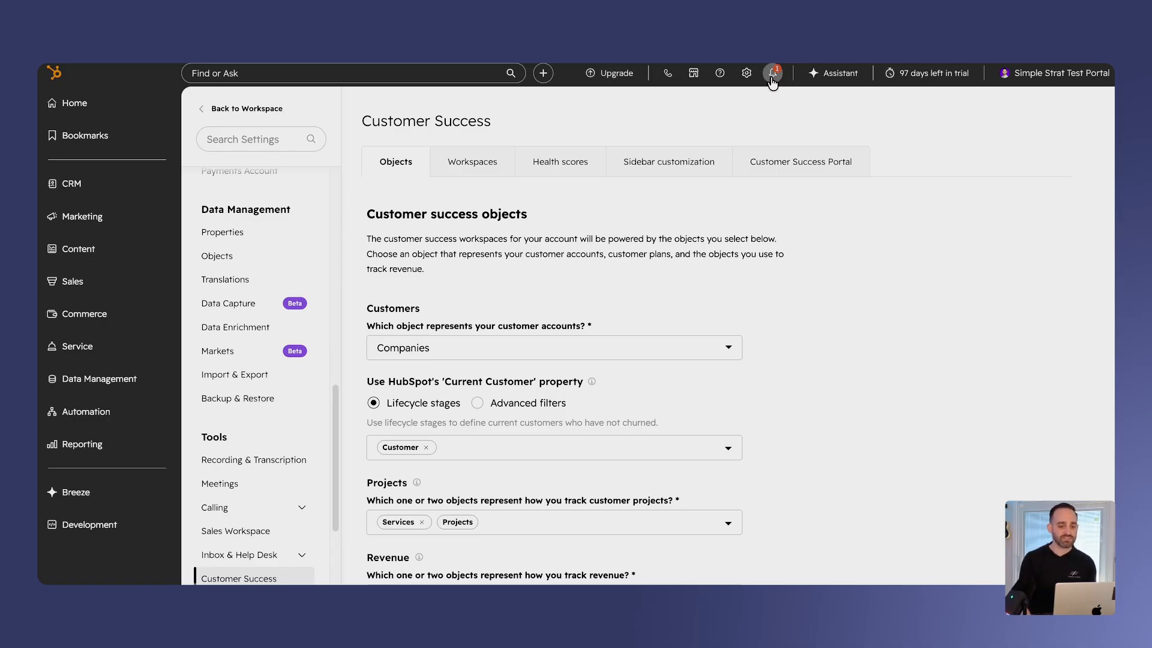
scroll(236, 558, "down", 1)
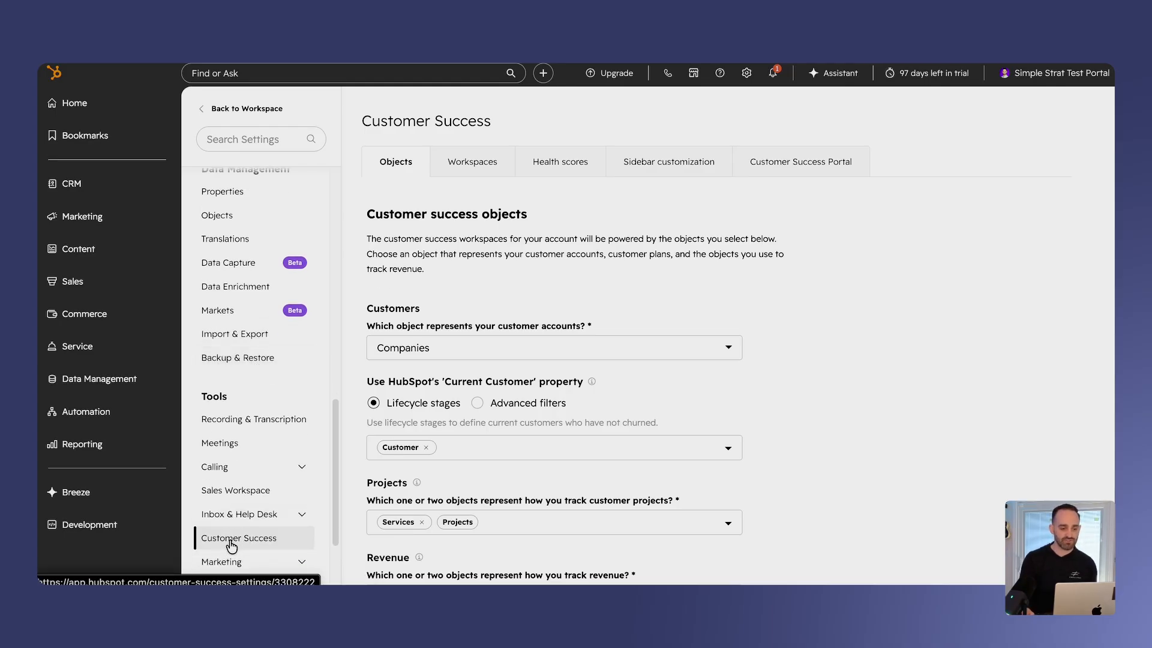
left_click(568, 168)
scroll(1090, 234, "down", 3)
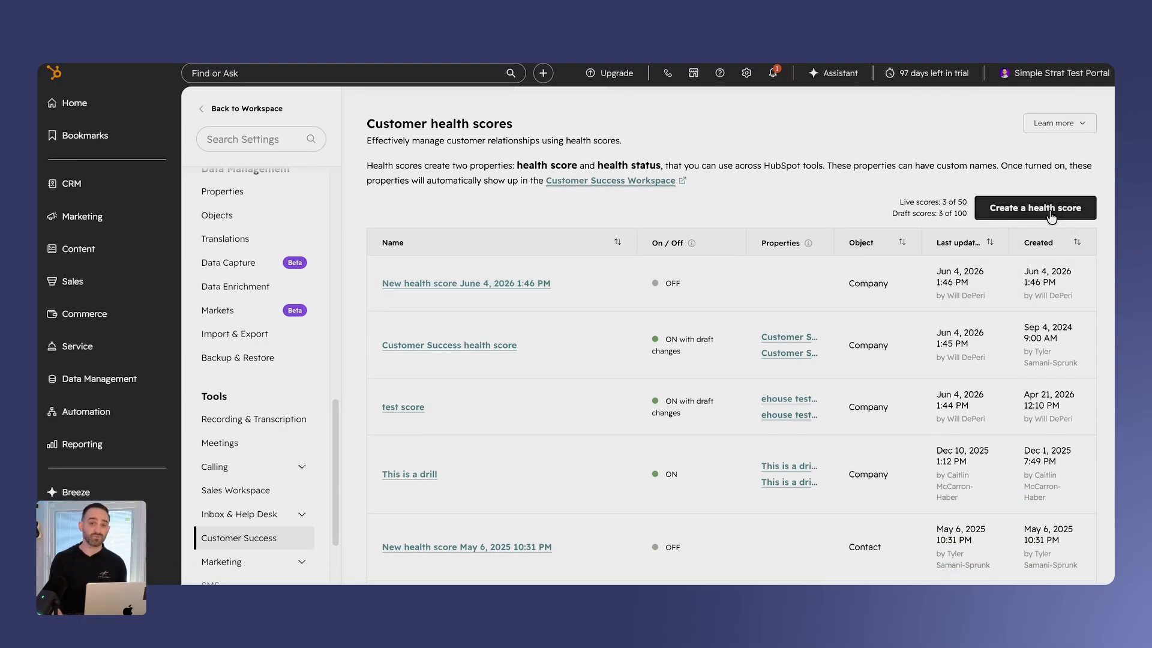
- Create a new health score and name it "HubSpot Hacks Health Score"
left_click(1050, 208)
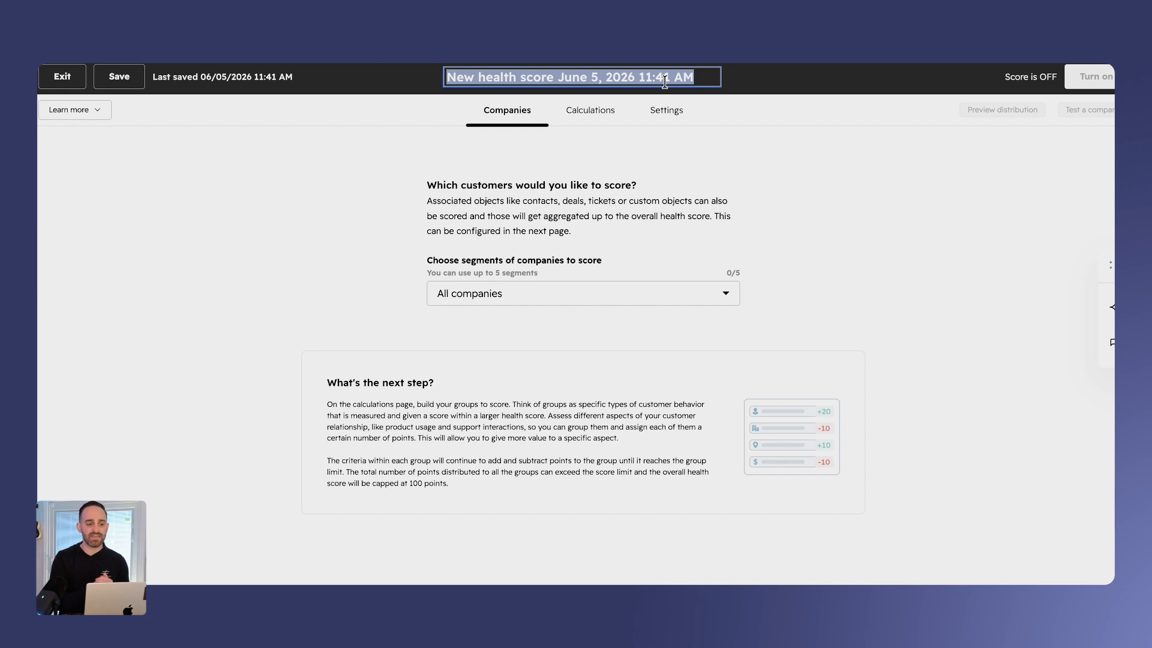
type("HubSpo")
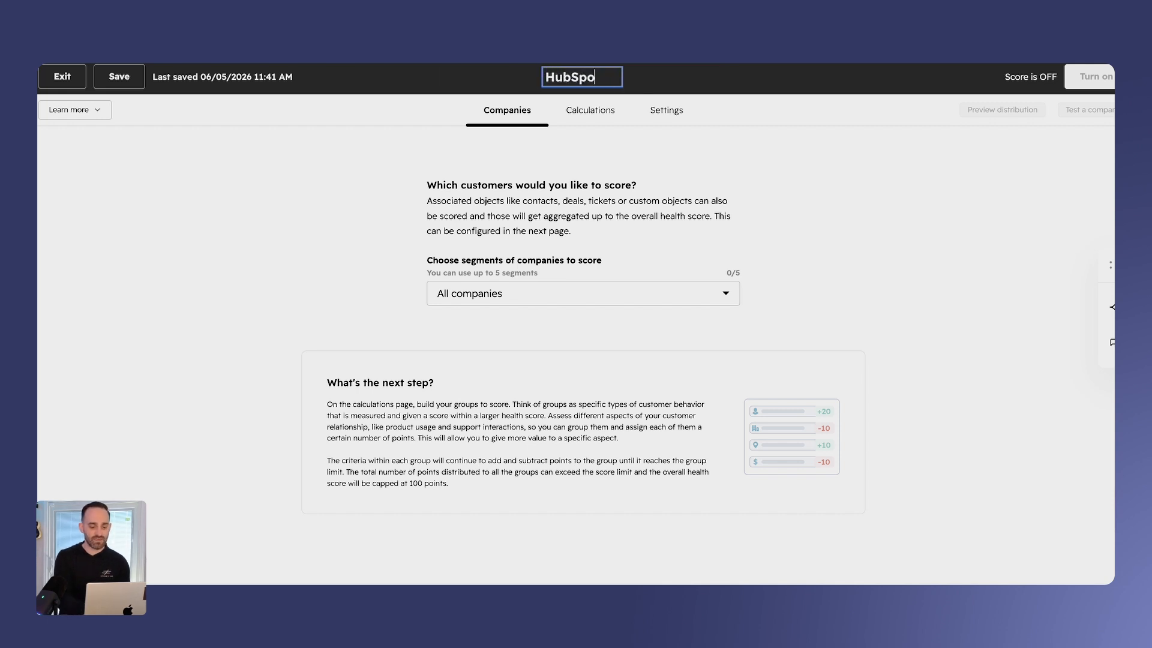
type("t Hacks Health ")
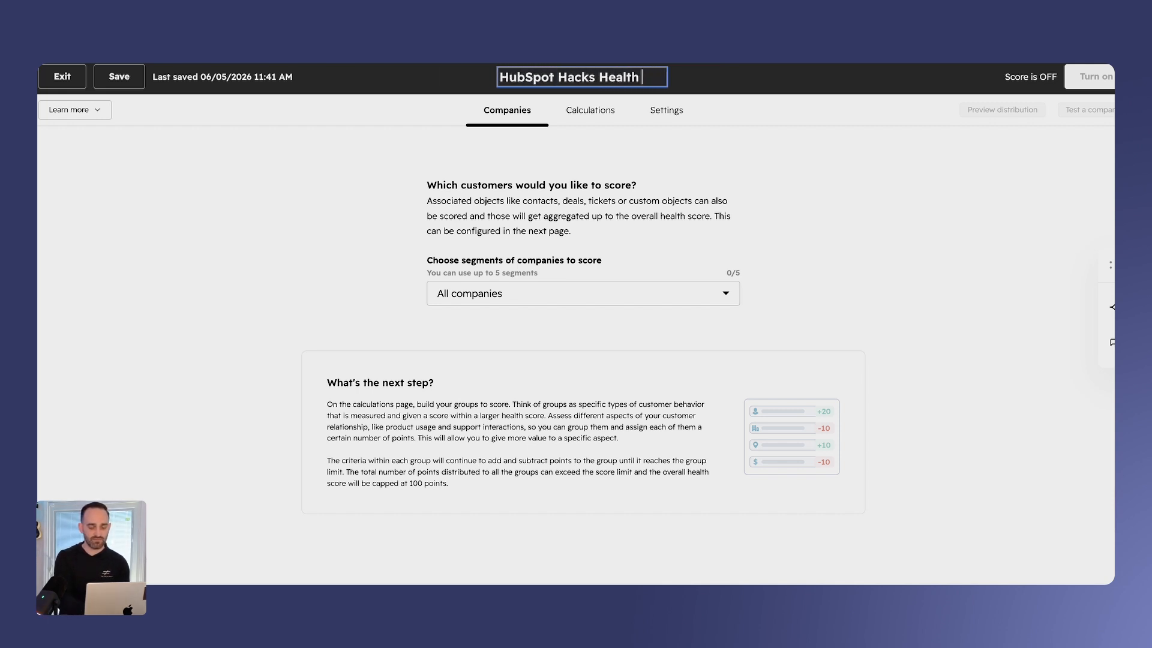
type("Score")
left_click(786, 195)
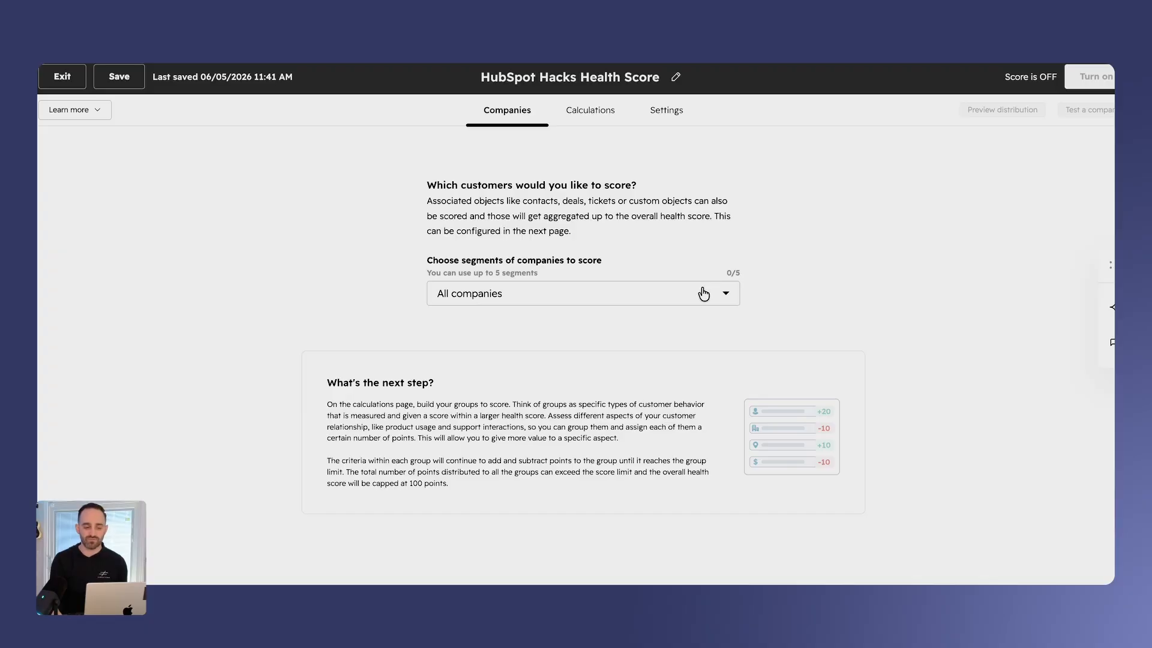
- Limit the companies being scored to the Active Customers segment
left_click(703, 293)
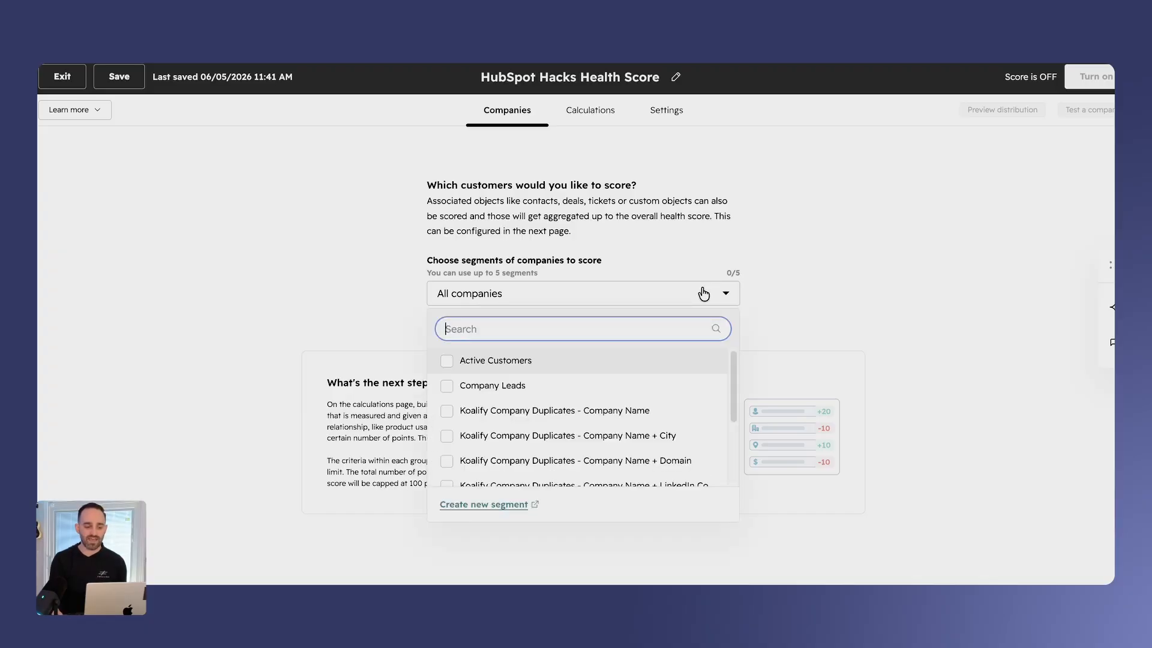
left_click(486, 364)
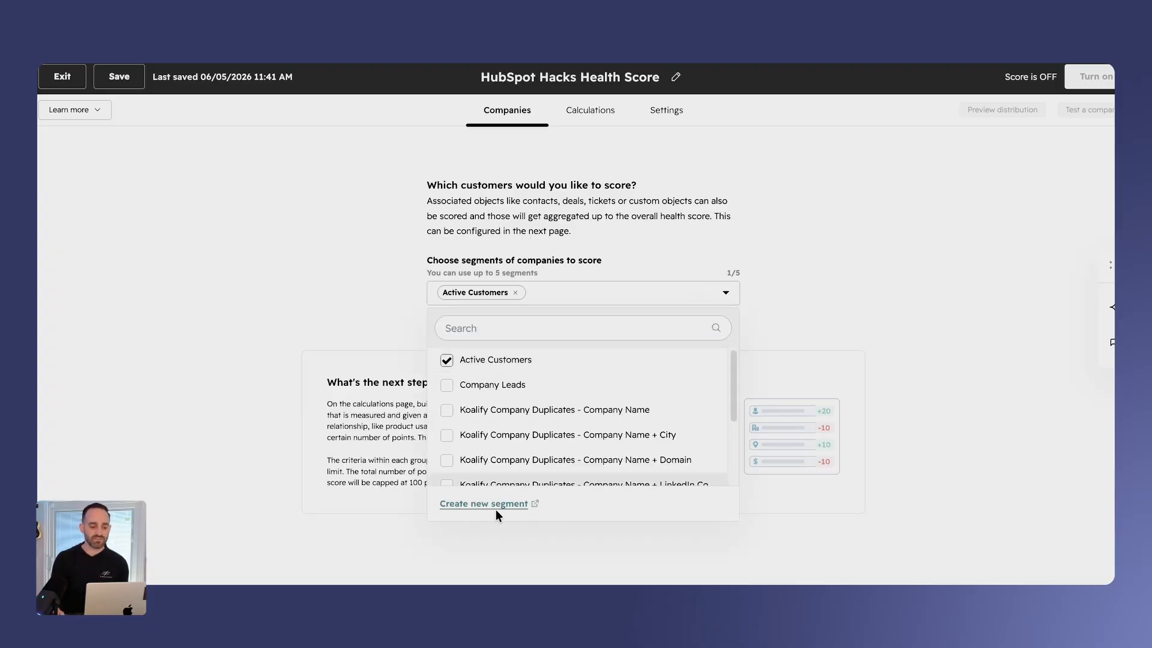
left_click(489, 286)
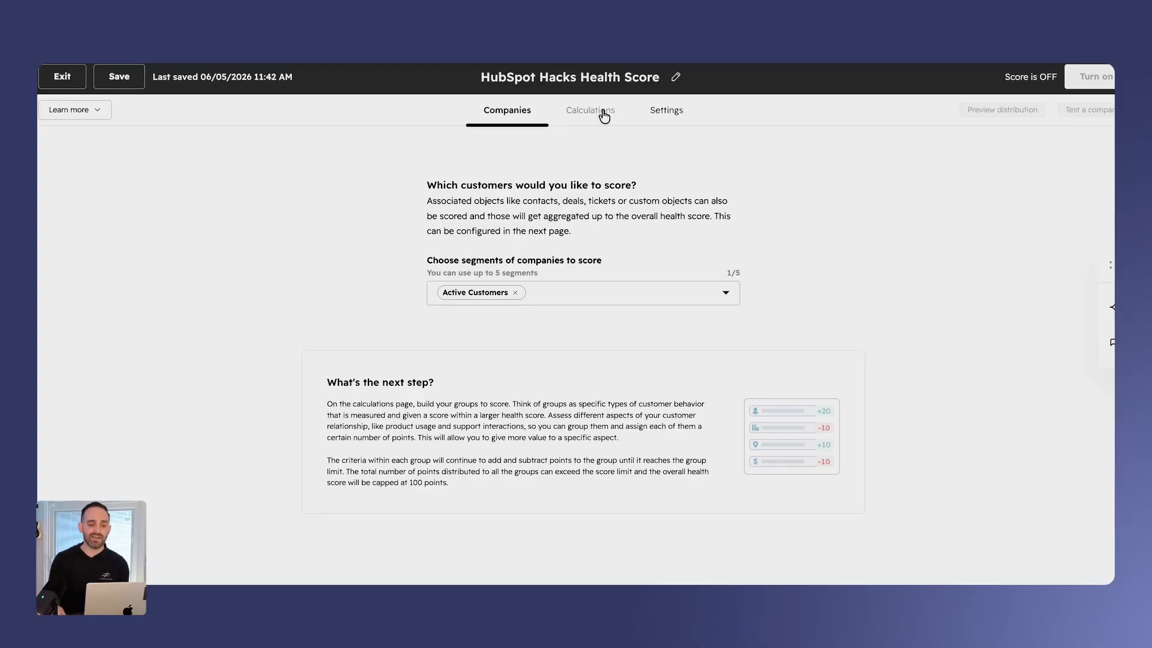
- Set up the calculations with all five example groups: 1:1 Engagement, 1:1 Call Engagement, Support Tickets, CSM Sentiment and NPS
left_click(604, 116)
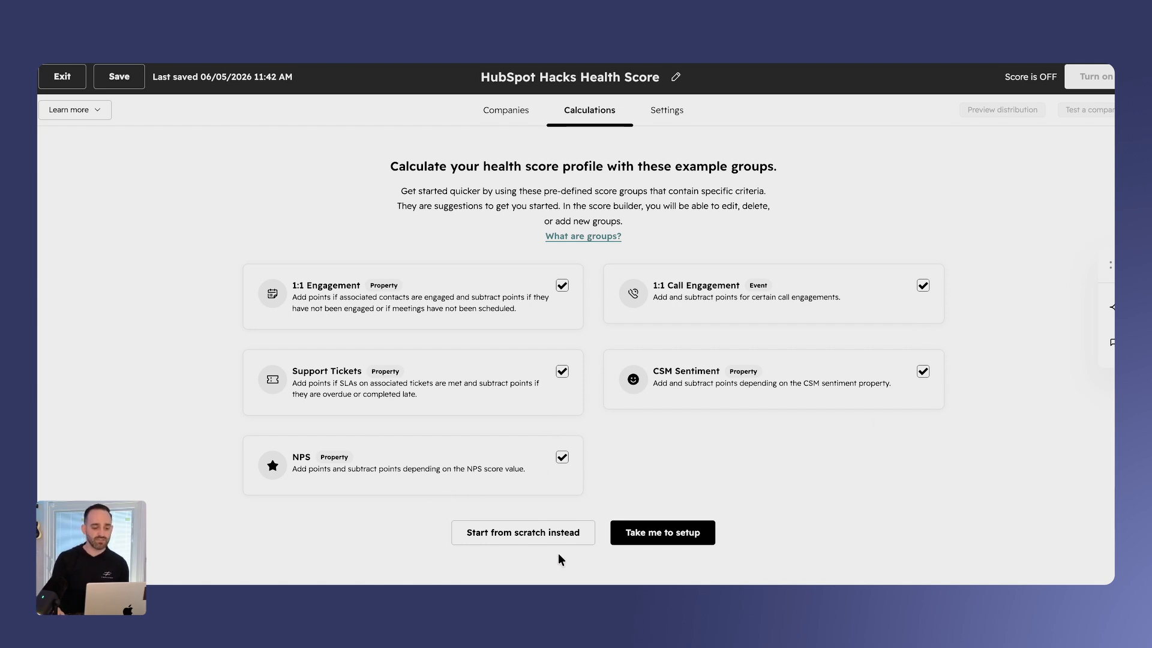
left_click(562, 458)
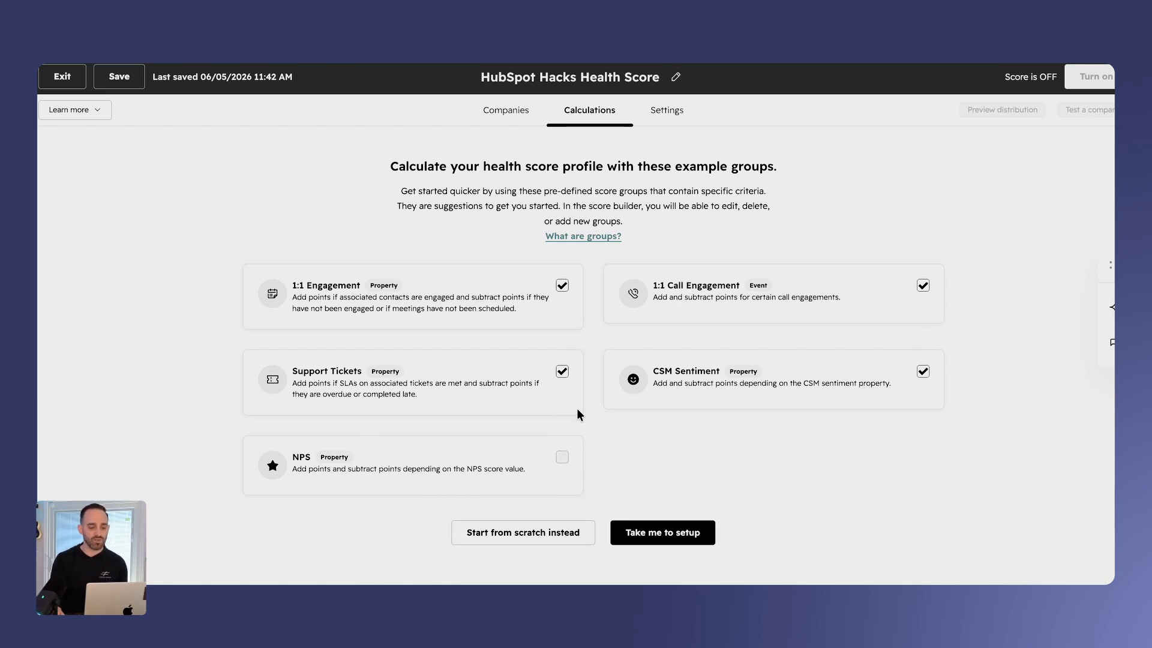
left_click(562, 372)
left_click(562, 458)
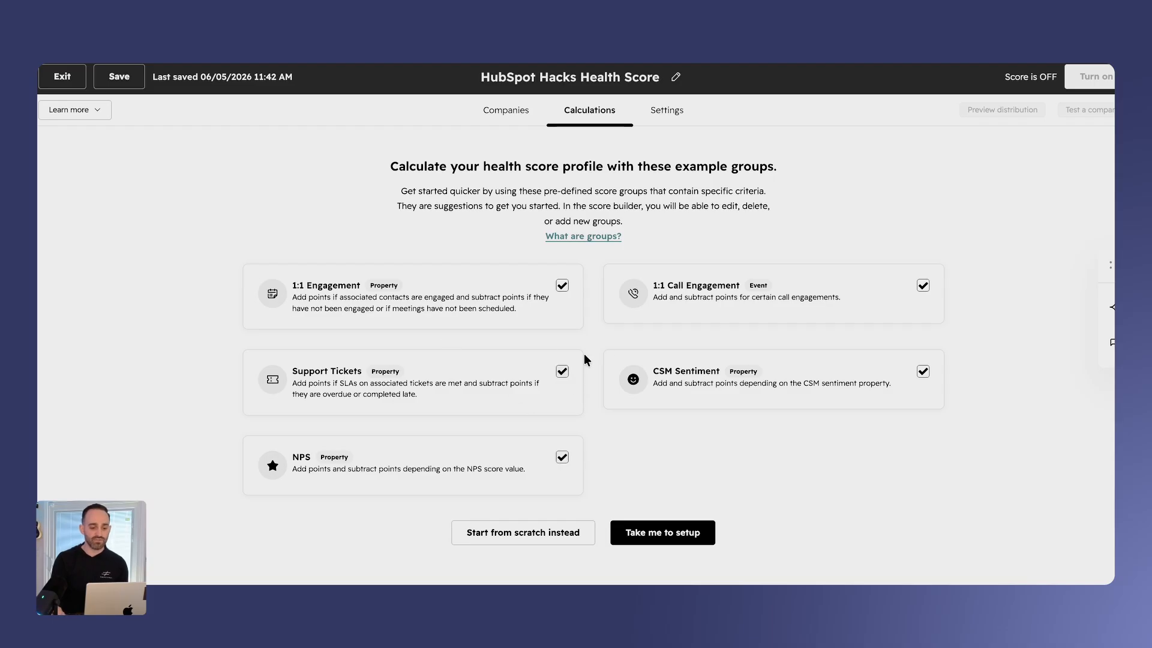
left_click(696, 543)
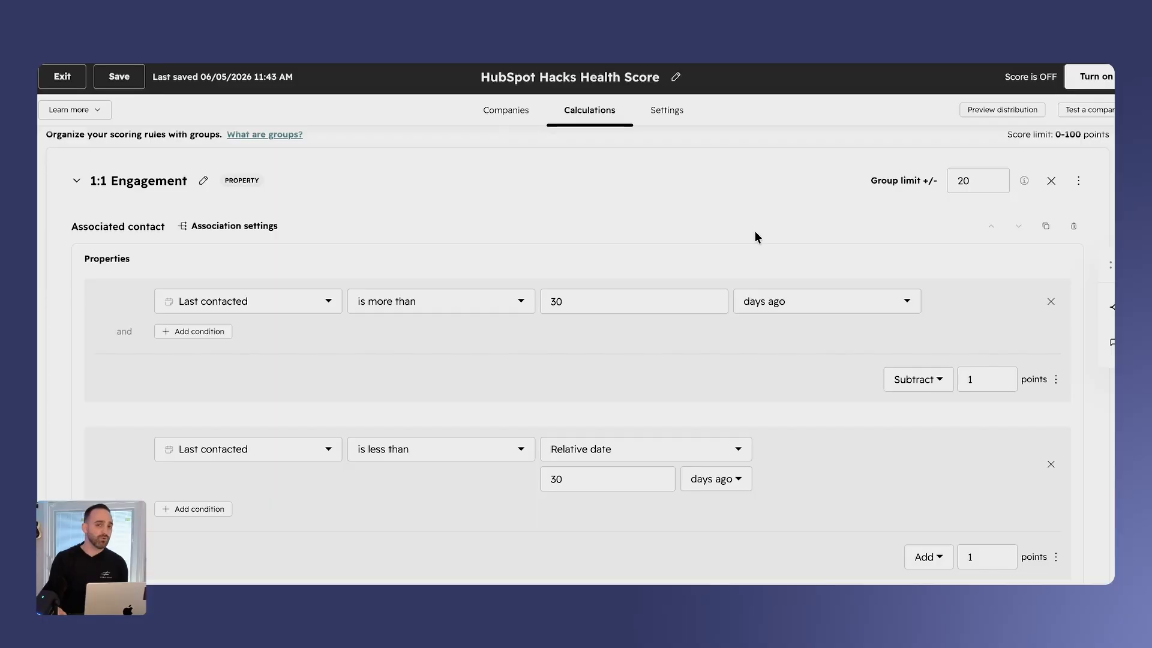
- Examine the 1:1 Engagement group's contact criteria, their point values and the overall score limit
scroll(753, 235, "down", 1)
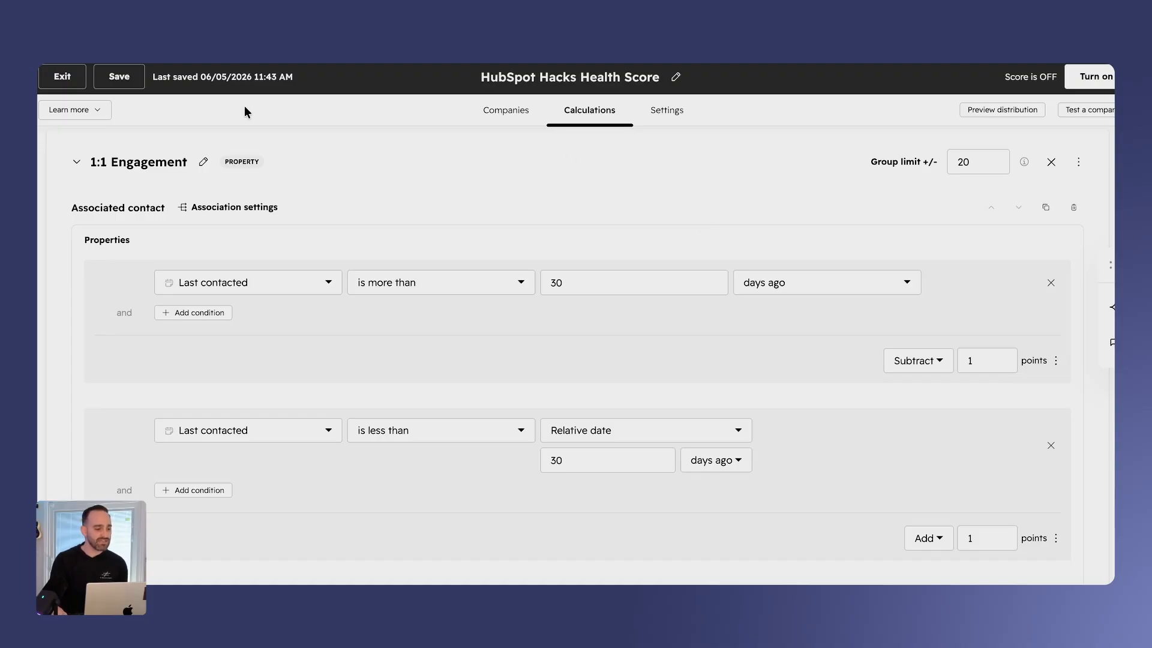
scroll(294, 306, "down", 1)
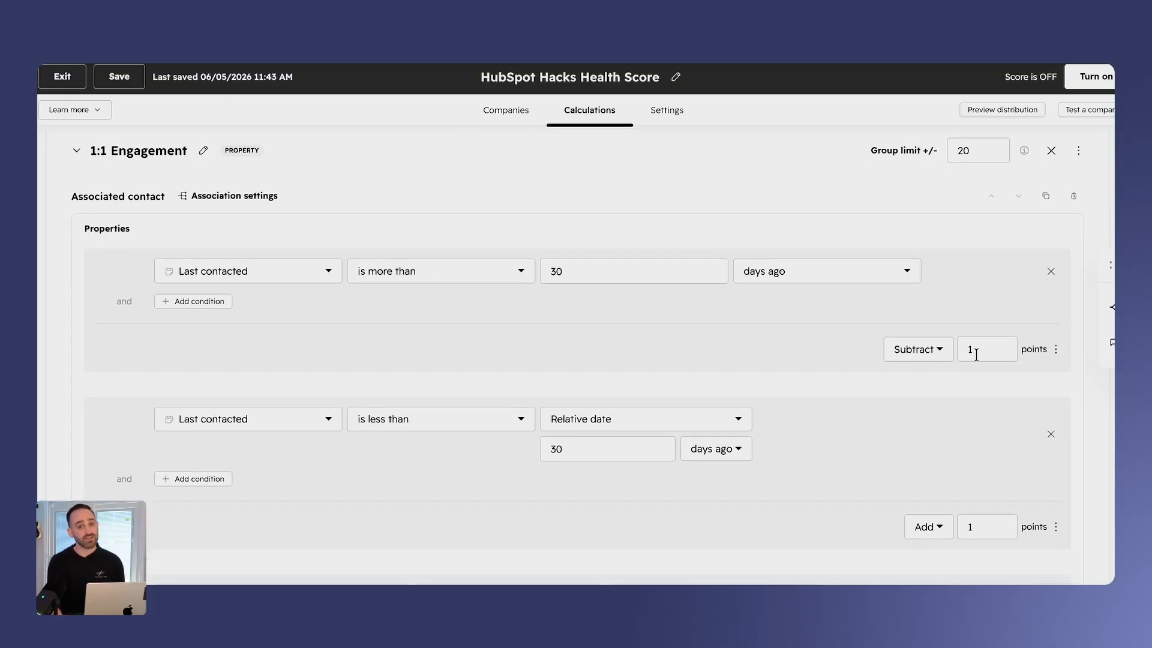
scroll(599, 351, "down", 3)
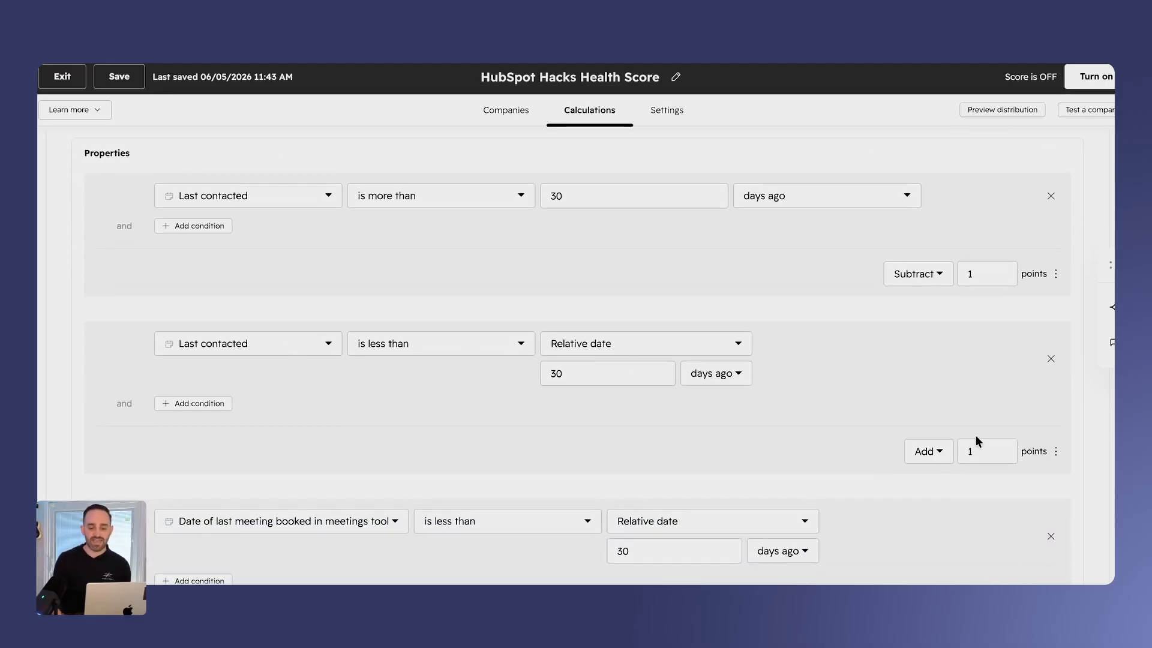
left_click(997, 274)
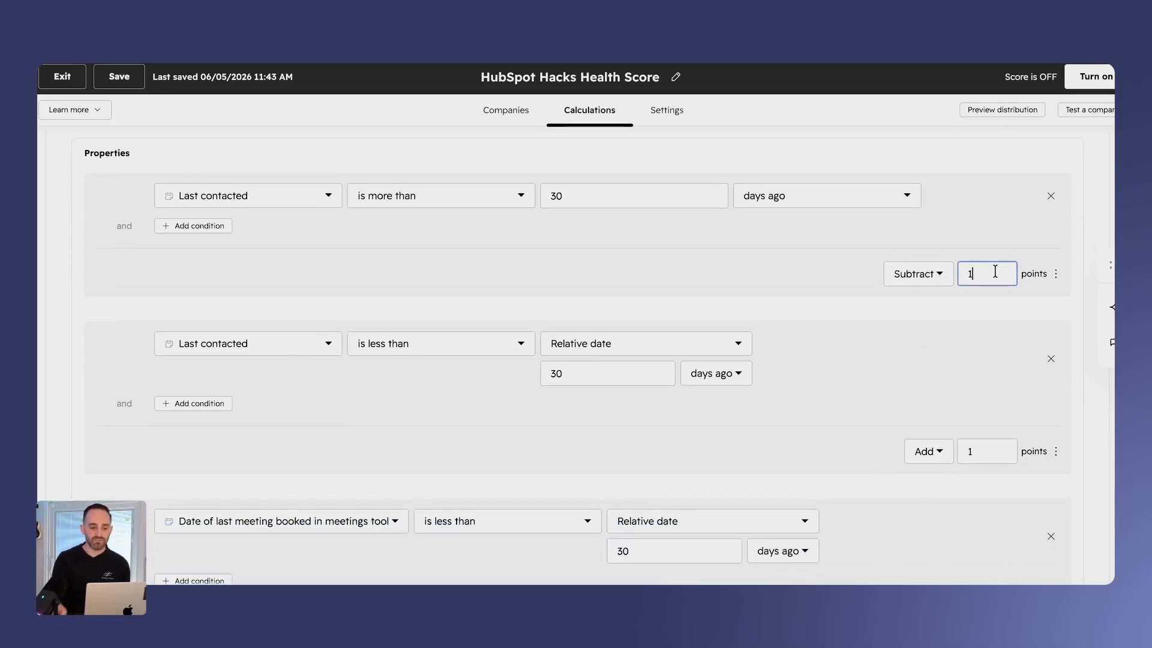
scroll(934, 287, "up", 3)
scroll(934, 288, "up", 2)
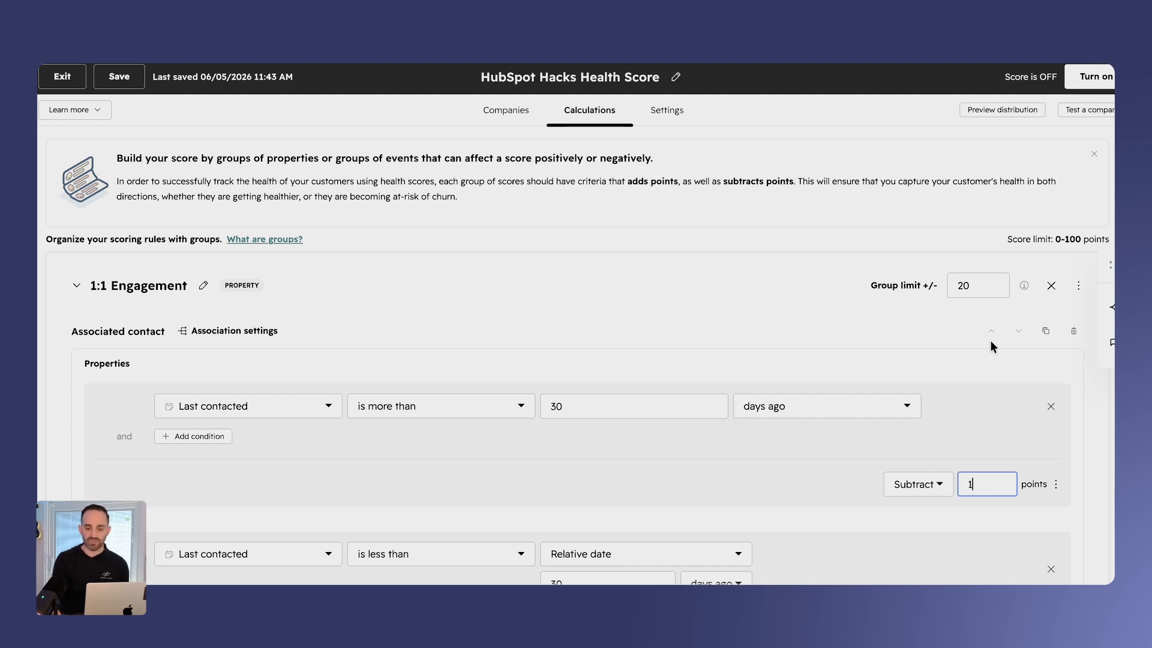
left_click_drag(1081, 239, 1054, 239)
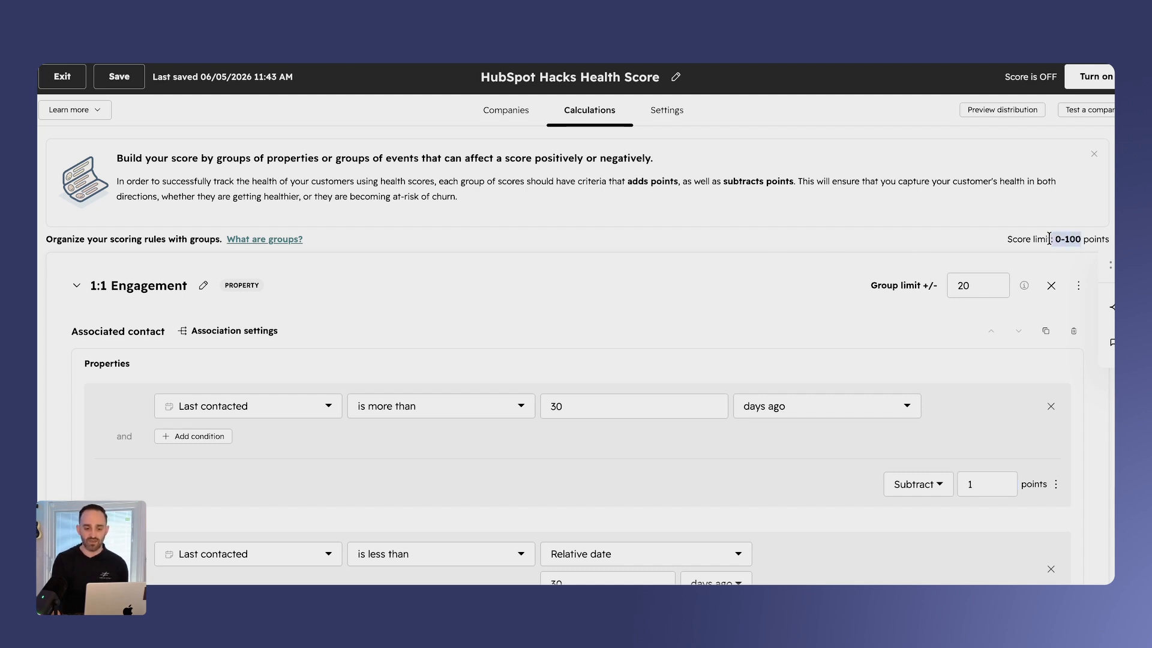
left_click(964, 360)
scroll(966, 288, "down", 2)
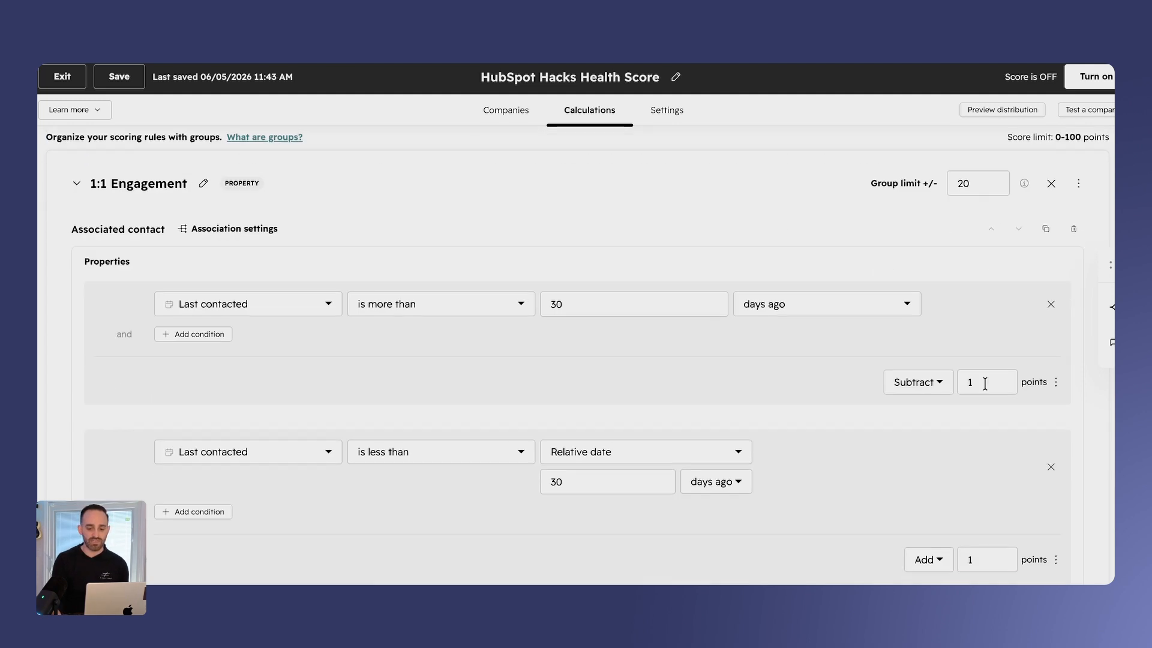
- In the 1:1 Engagement group, set the points to 10 for both last-contacted rules and the last-meeting-booked rule
left_click(991, 381)
type("0")
scroll(984, 384, "down", 4)
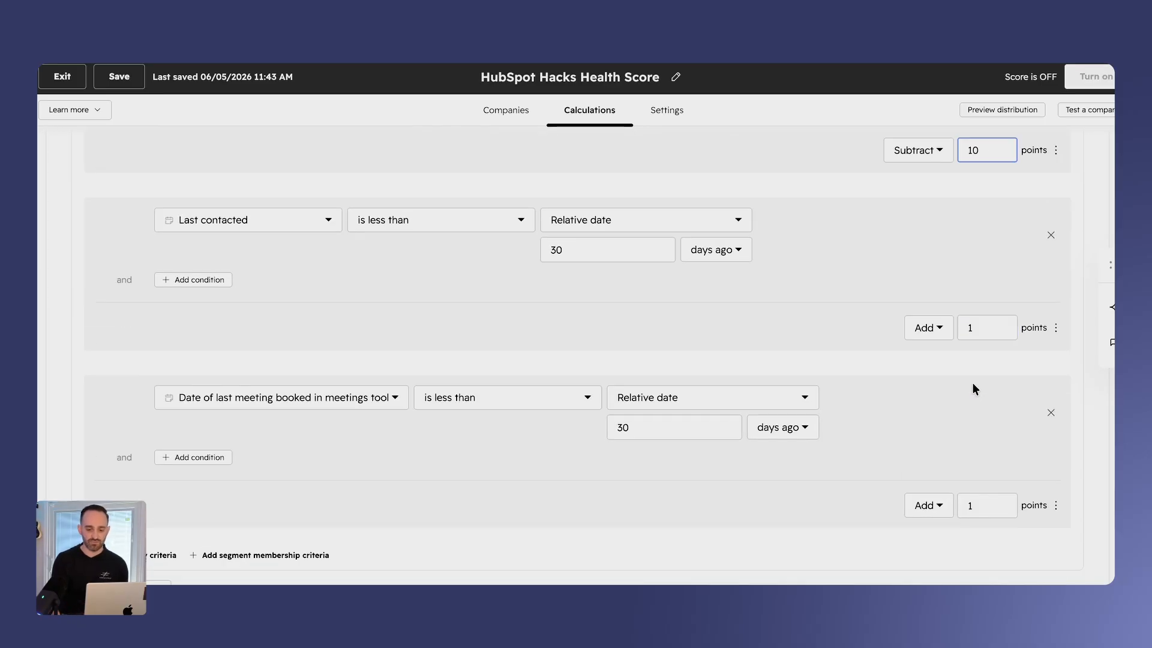
left_click(974, 328)
type("0")
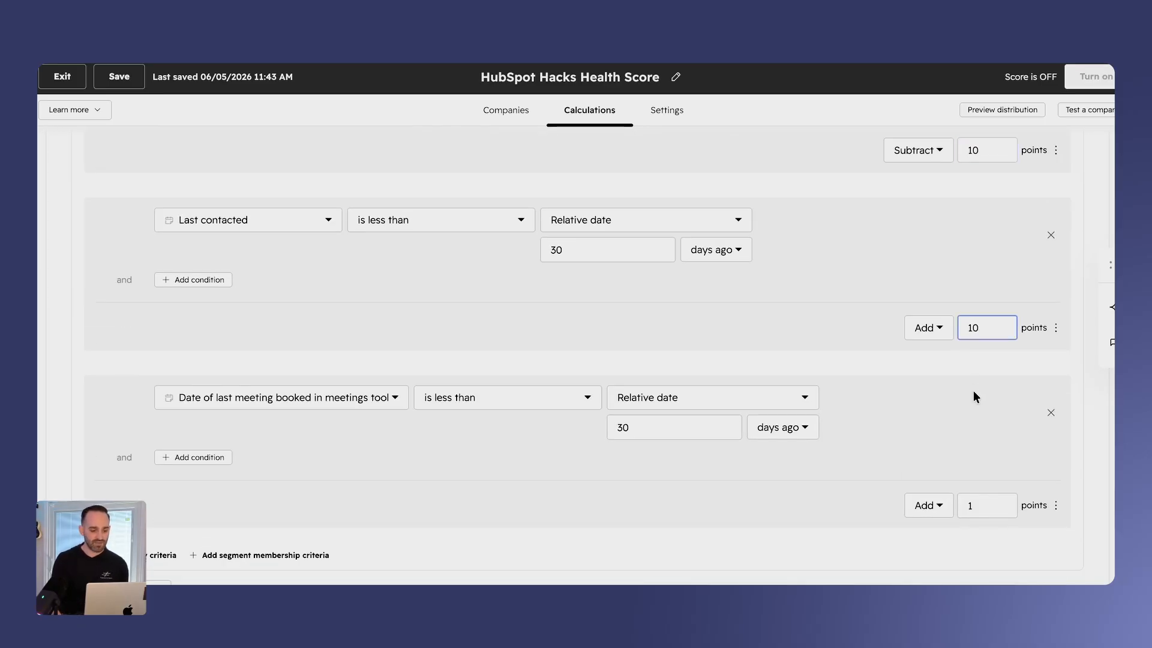
scroll(969, 507, "down", 1)
left_click(986, 504)
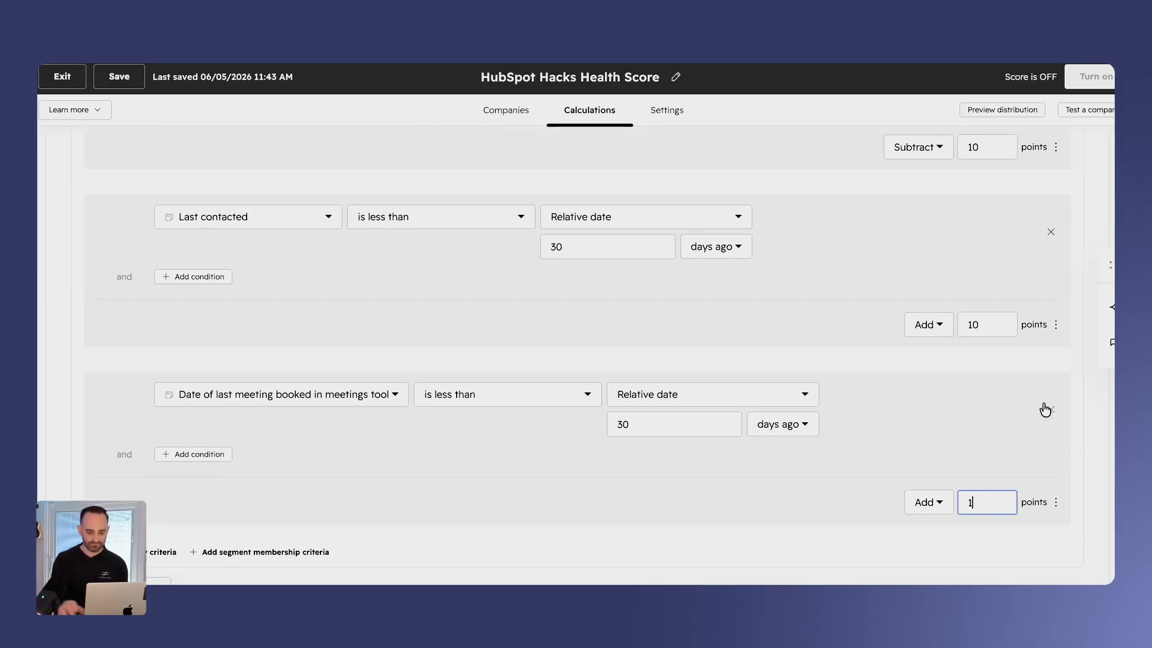
type("0")
scroll(1045, 403, "up", 1)
scroll(960, 390, "up", 1)
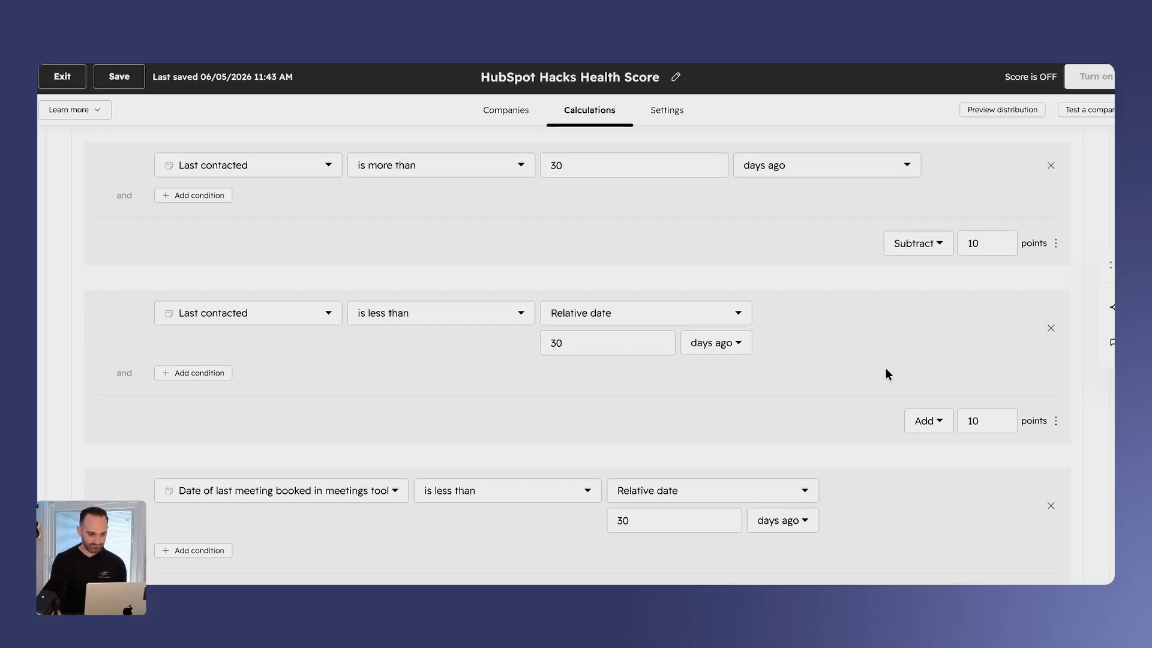
- In the Support Tickets group, set the points subtracted for overdue or late-completed SLA tickets to 10
scroll(876, 414, "down", 15)
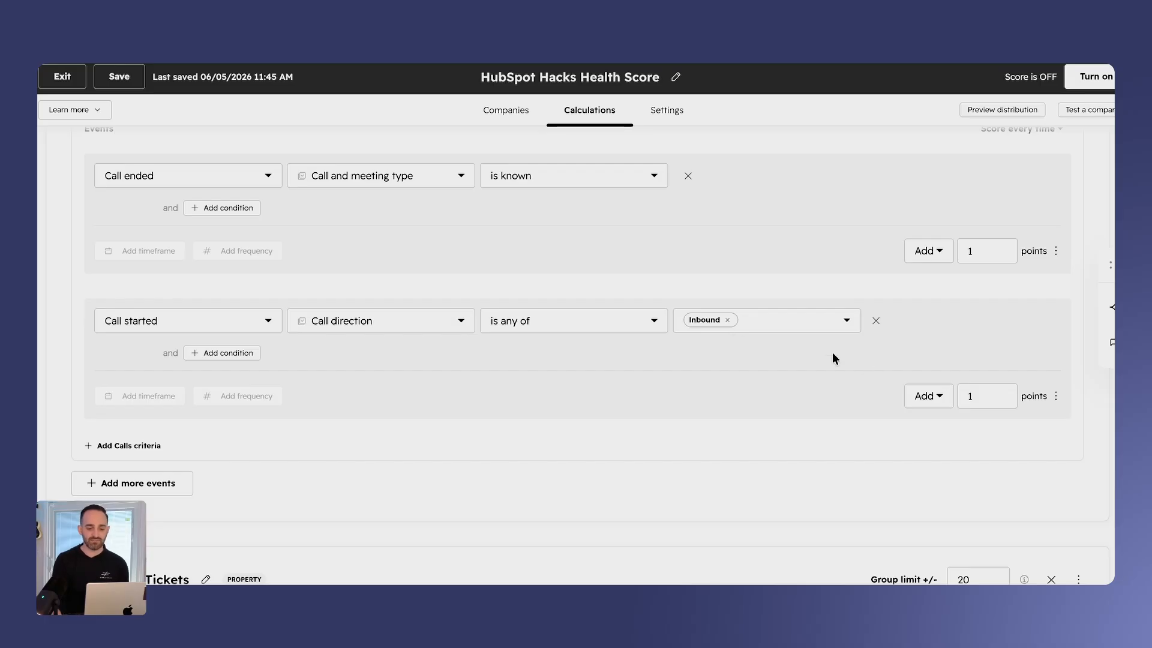
scroll(737, 288, "down", 3)
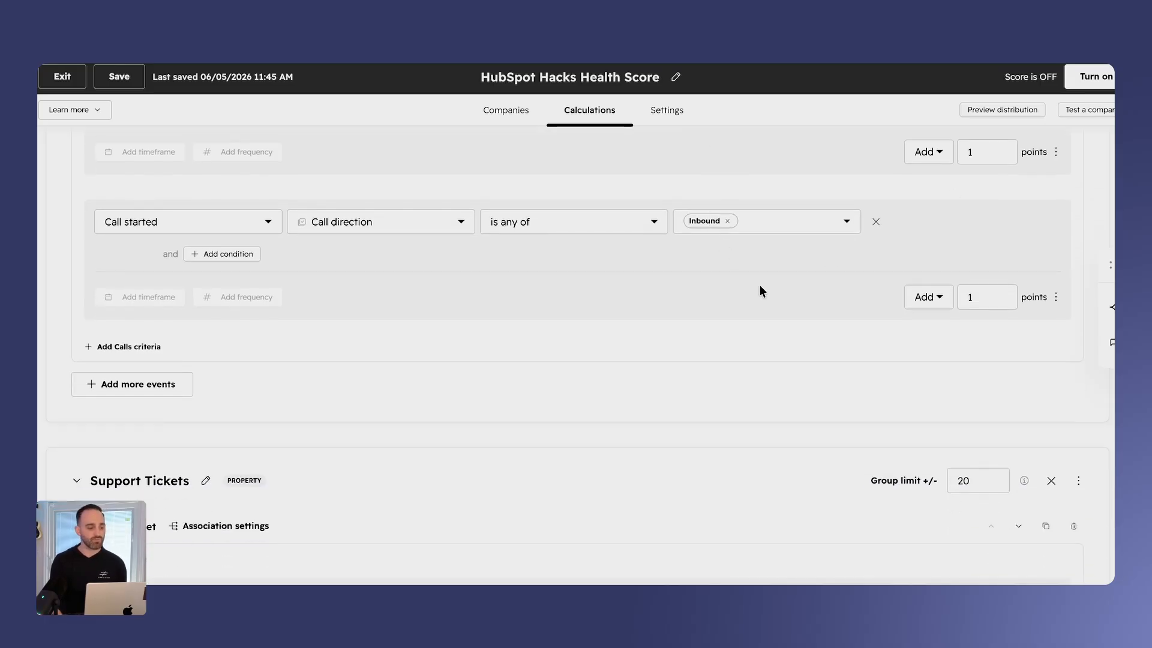
scroll(759, 291, "down", 10)
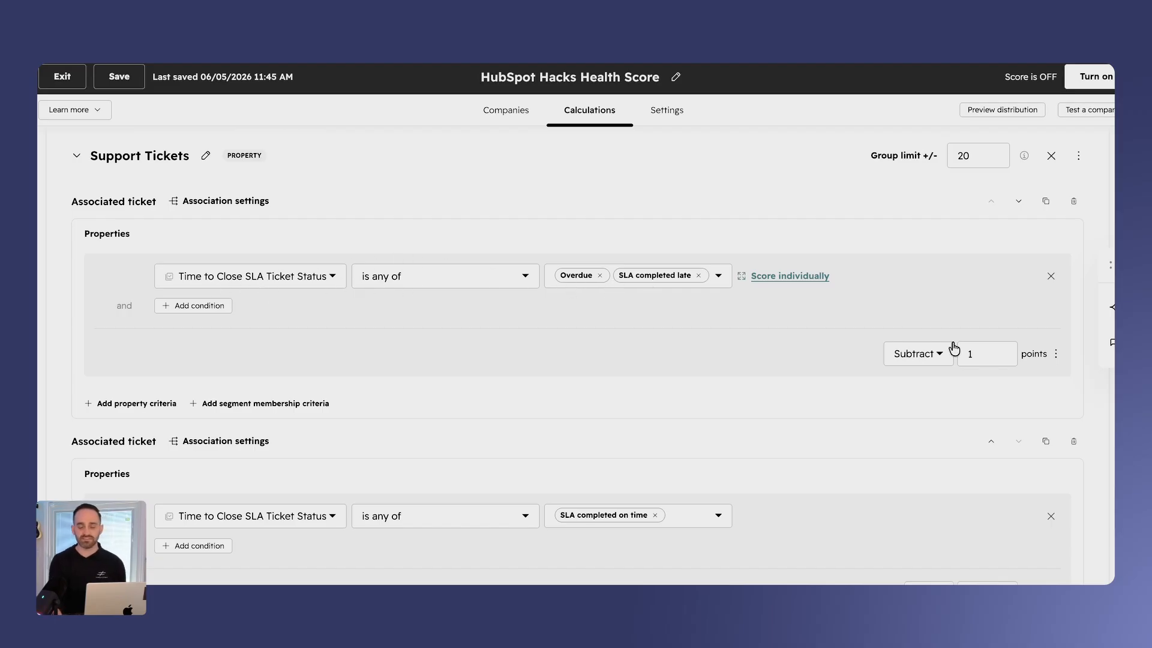
left_click(994, 358)
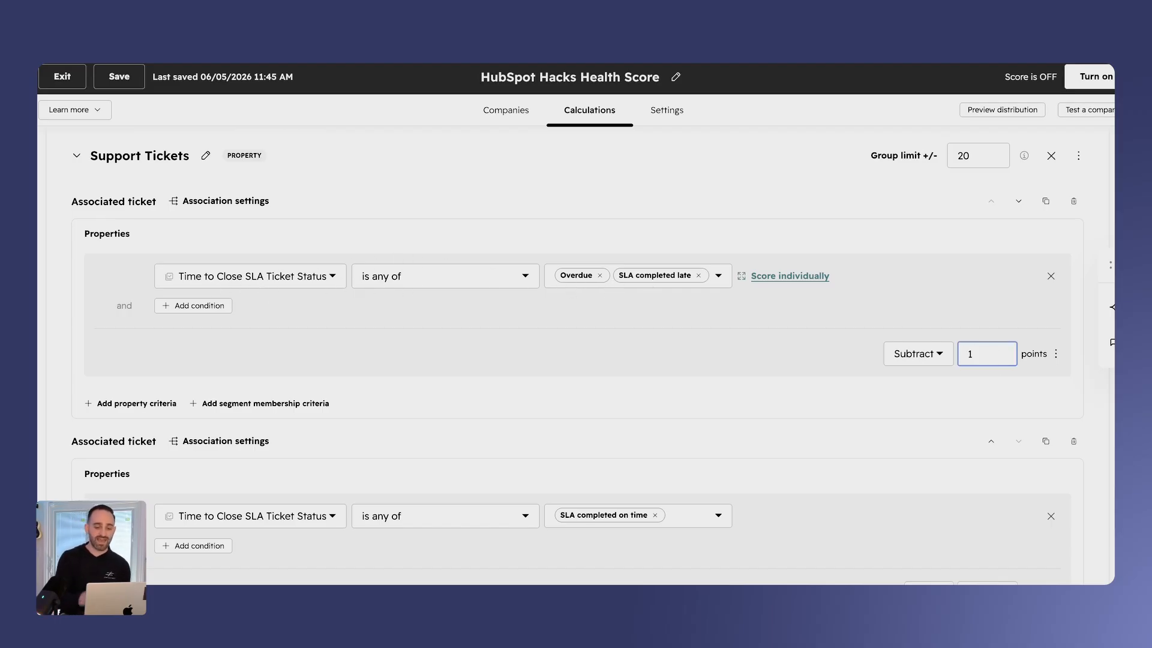
left_click(778, 317)
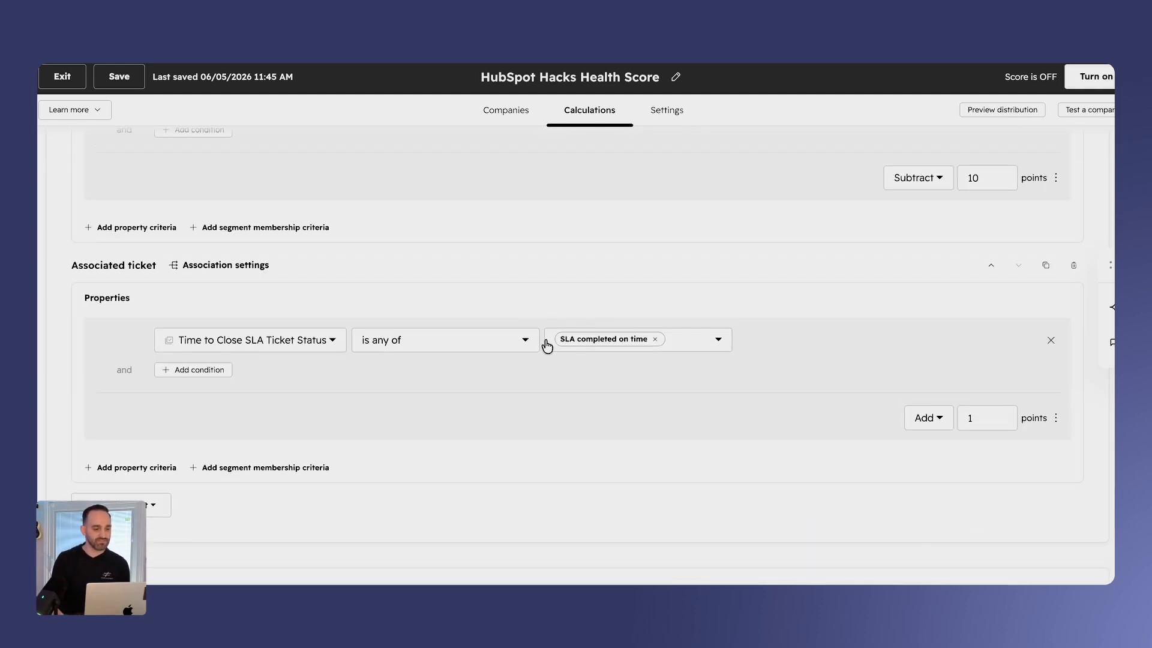
scroll(547, 404, "up", 20)
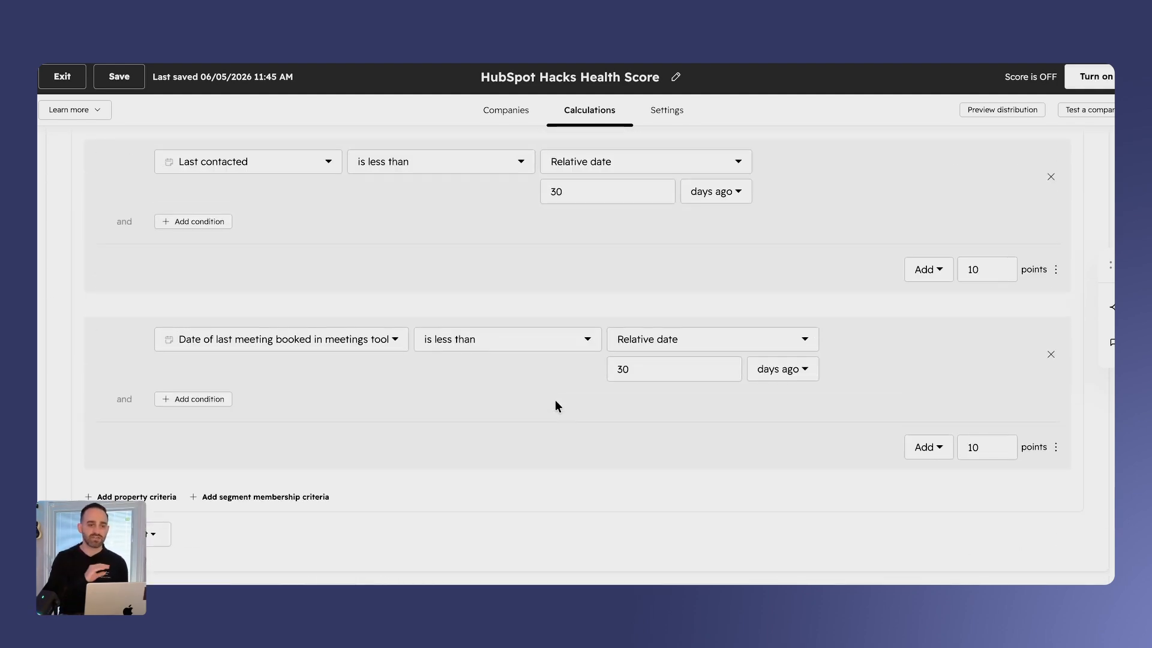
scroll(556, 400, "up", 4)
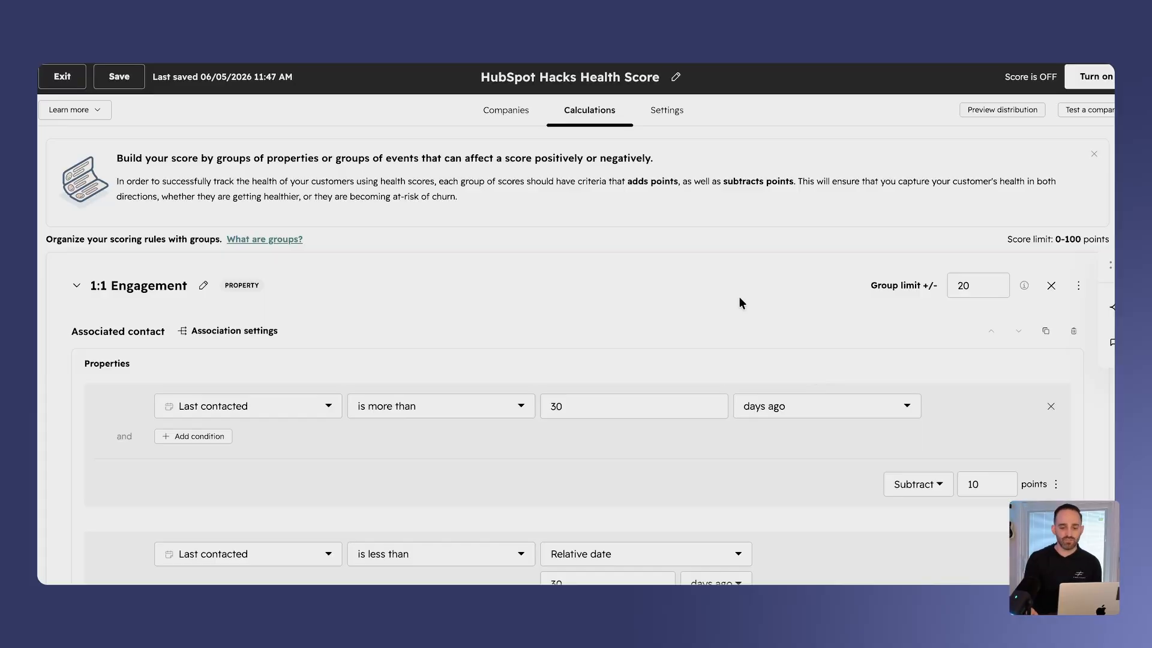
scroll(650, 263, "down", 20)
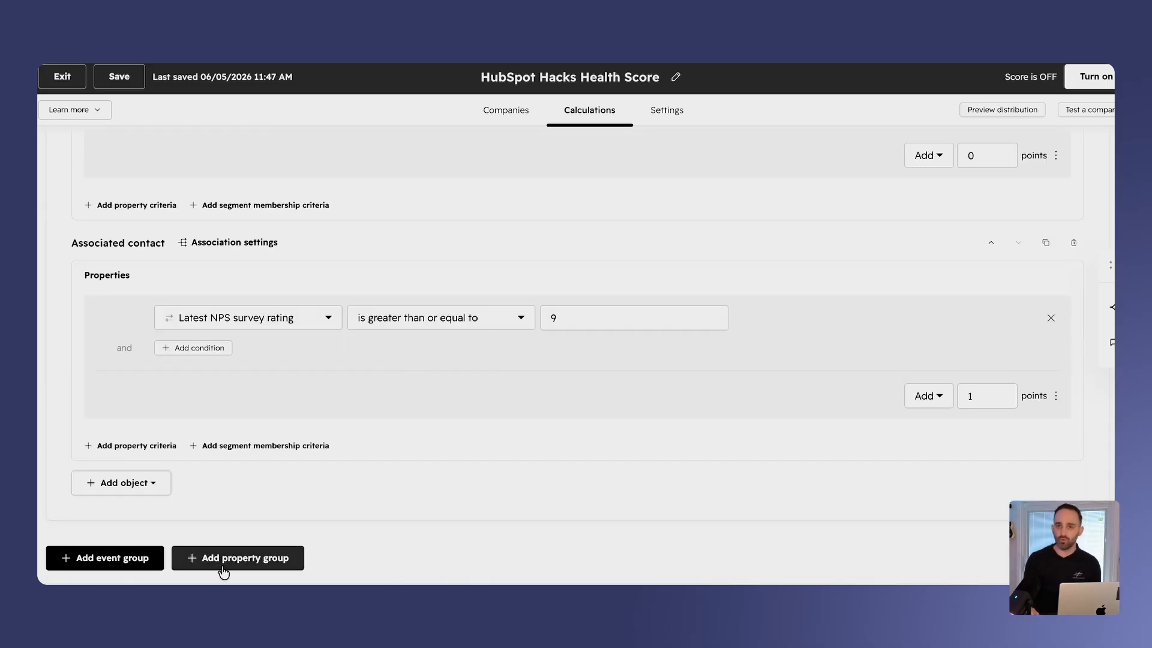
- Add an event scoring group below the NPS group and name it "Cancel/Unsubscribe page view"
left_click(128, 555)
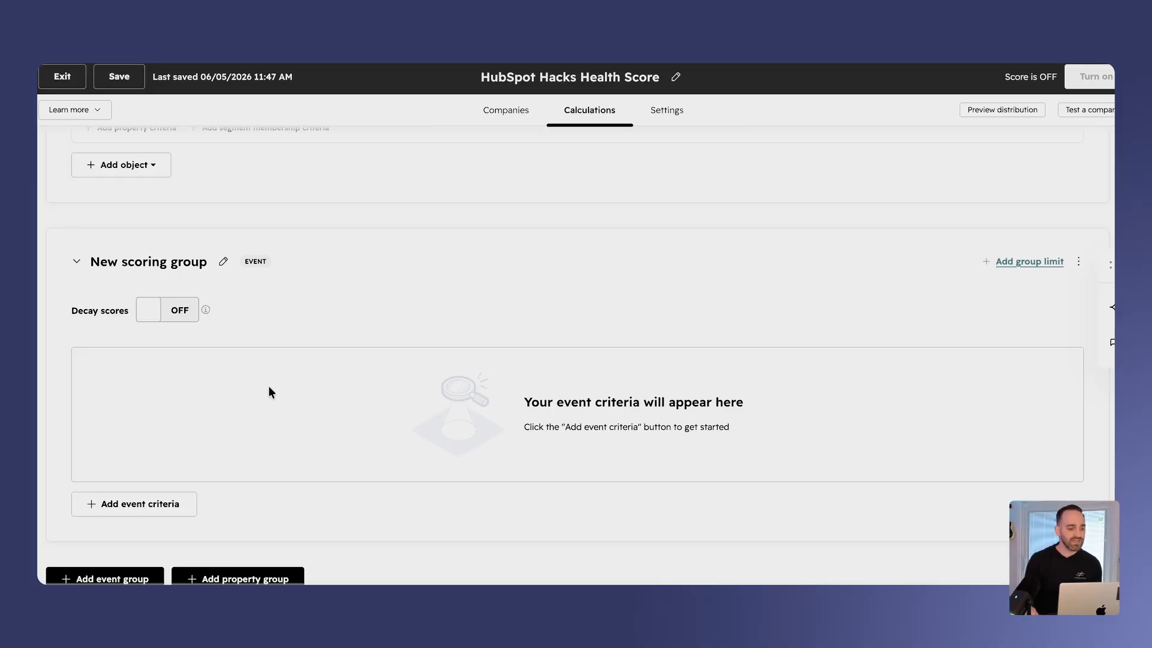
left_click(223, 262)
double_click(184, 264)
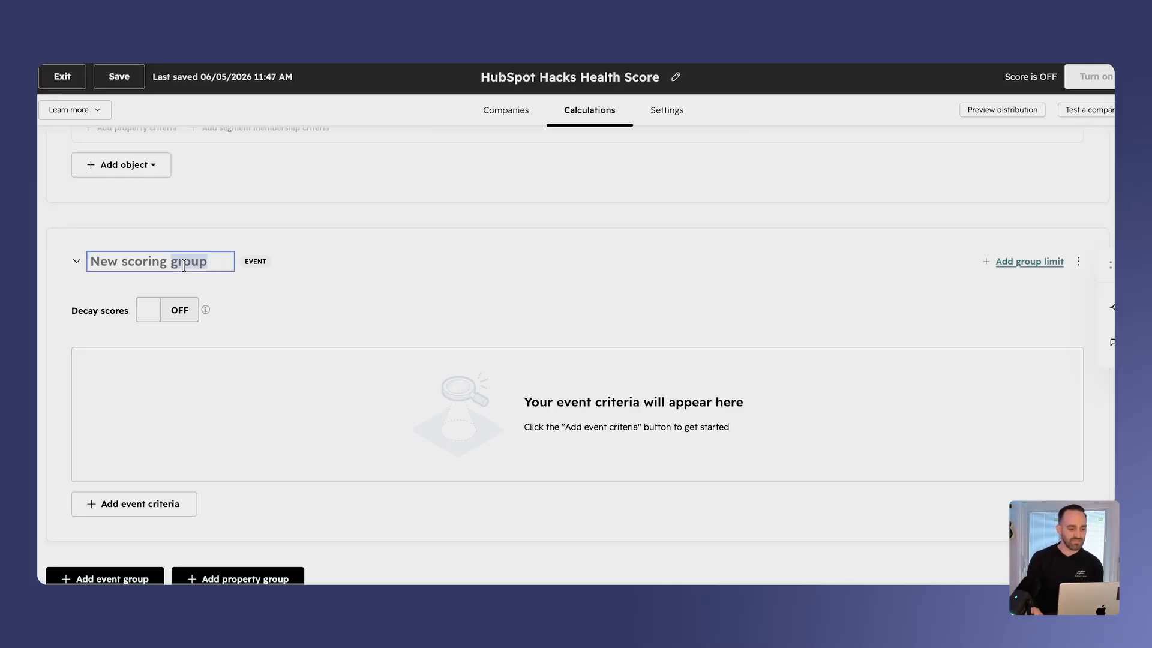
key("super+a")
type("Cancel/Ubsu")
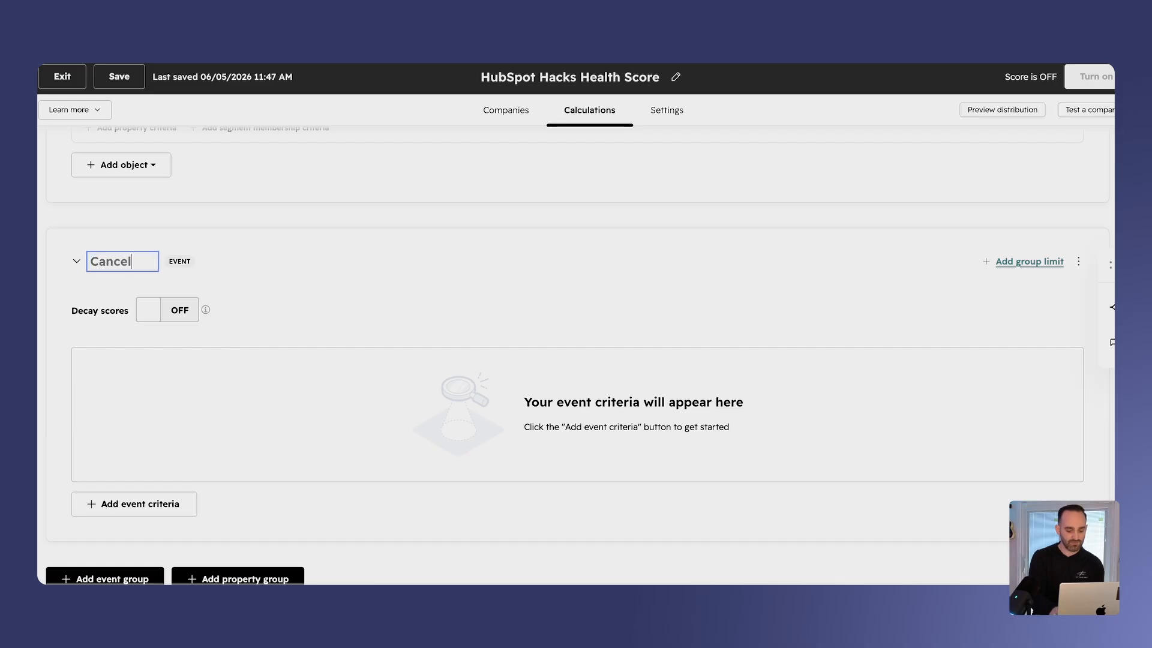
key("BackSpace")
key("BackSpace")
key("BackSpace")
type("n")
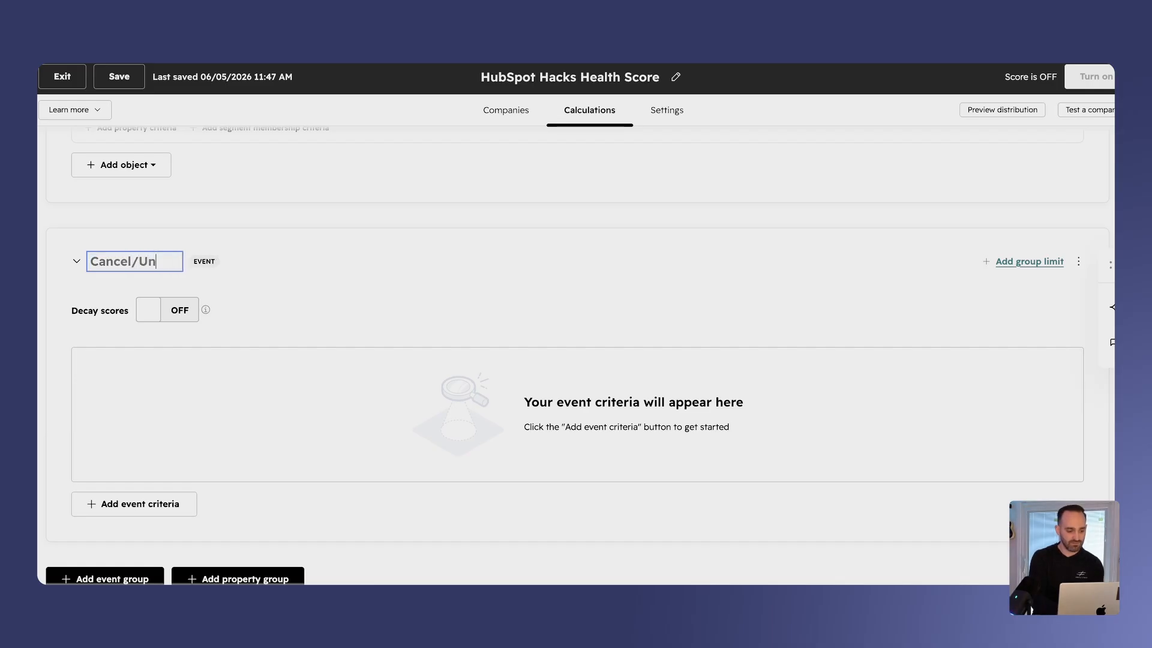
type("subscriber pa")
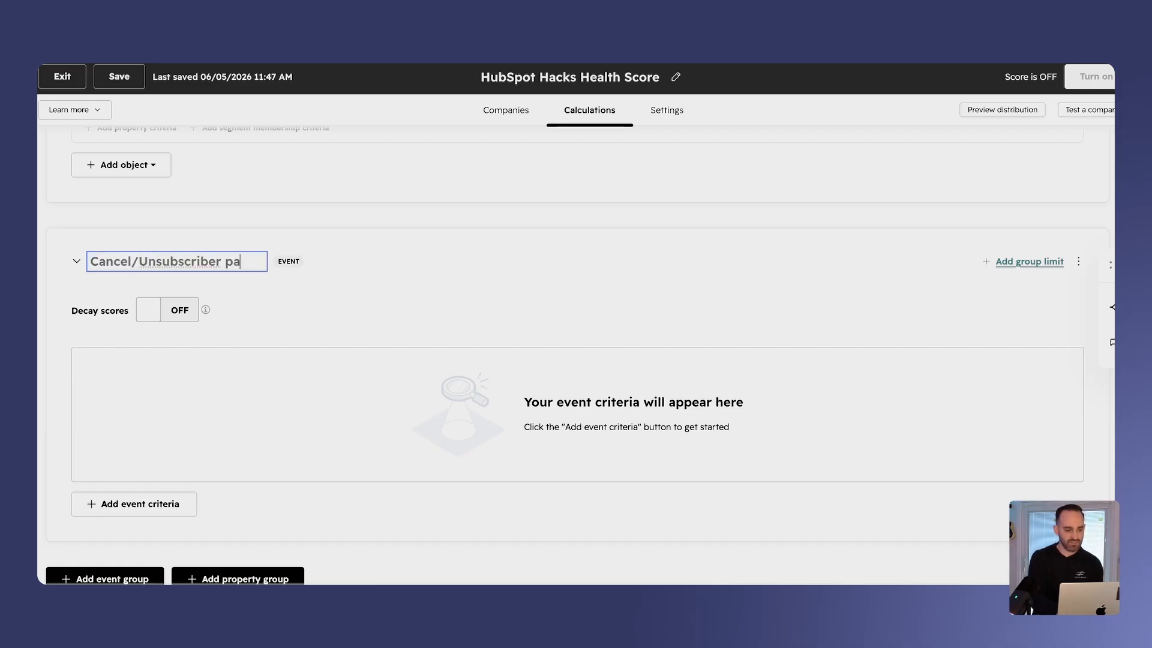
type("ge view")
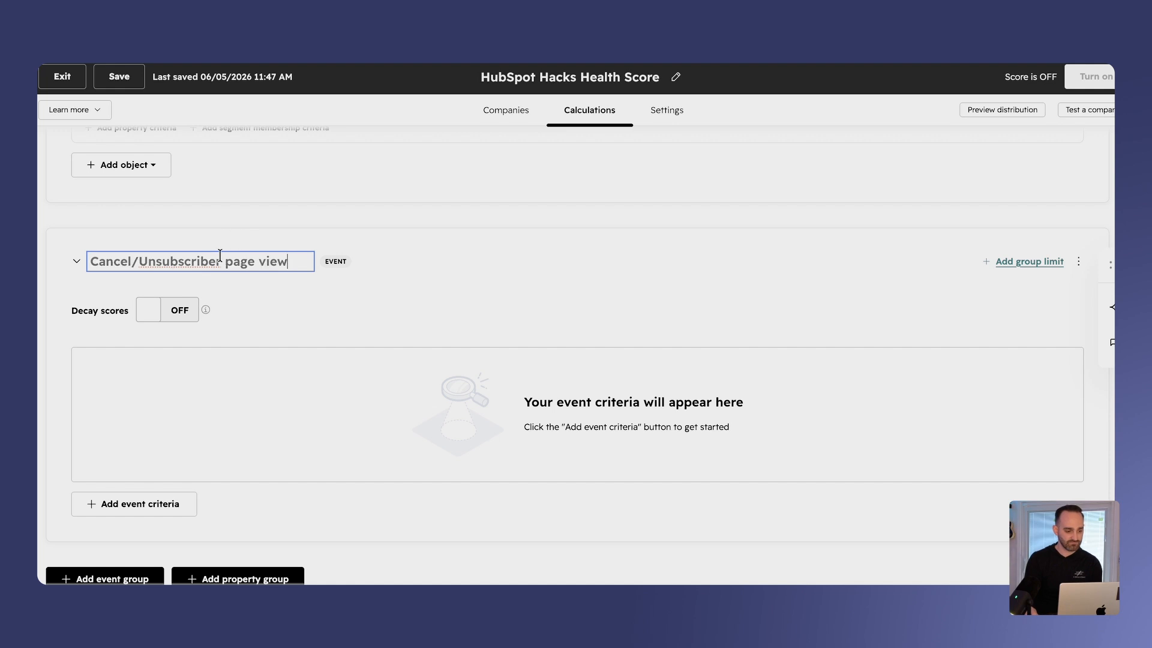
key("BackSpace")
key("Return")
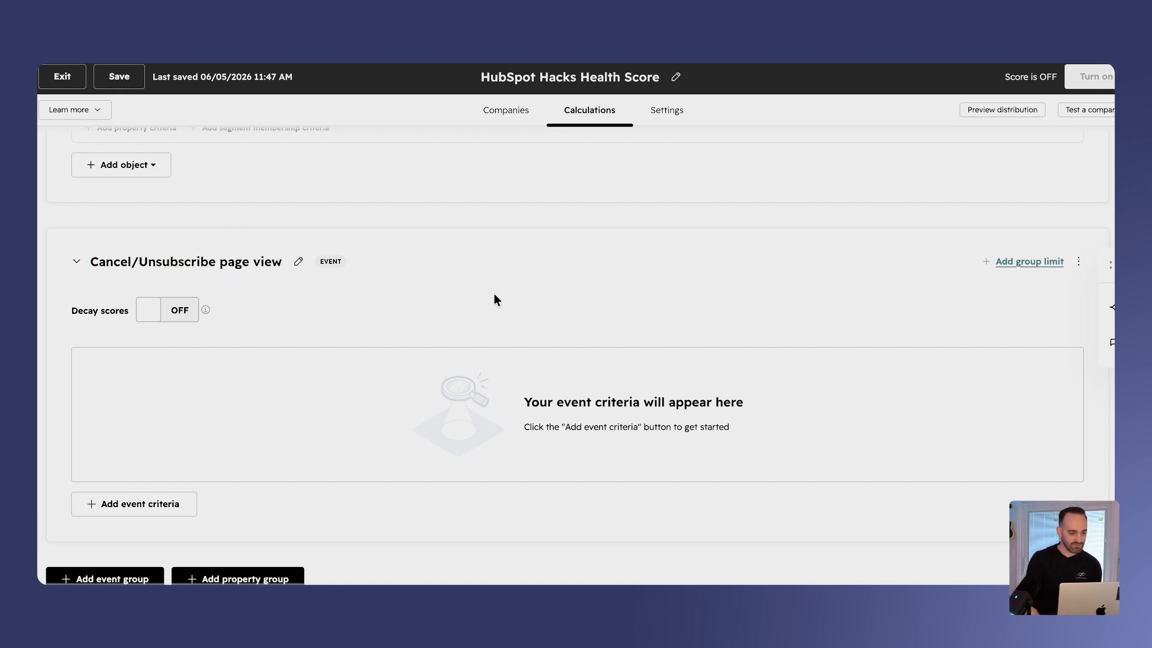
- Add Page Visits (Contact) as the event criteria of the Cancel/Unsubscribe page view group
left_click(164, 506)
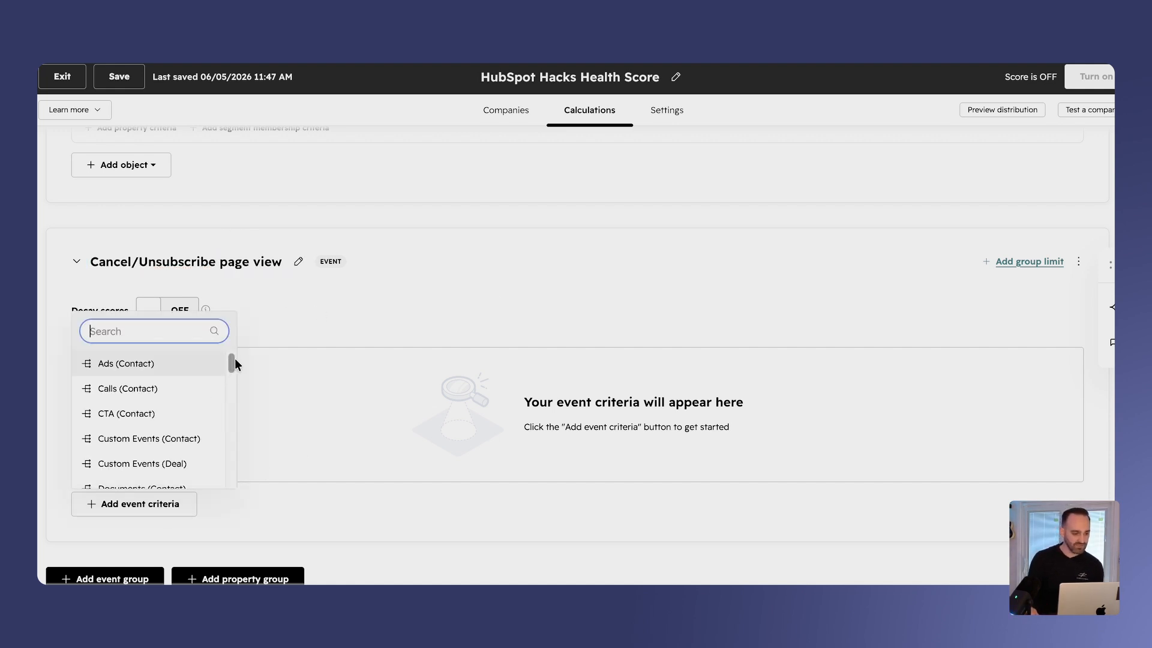
left_click_drag(233, 364, 219, 470)
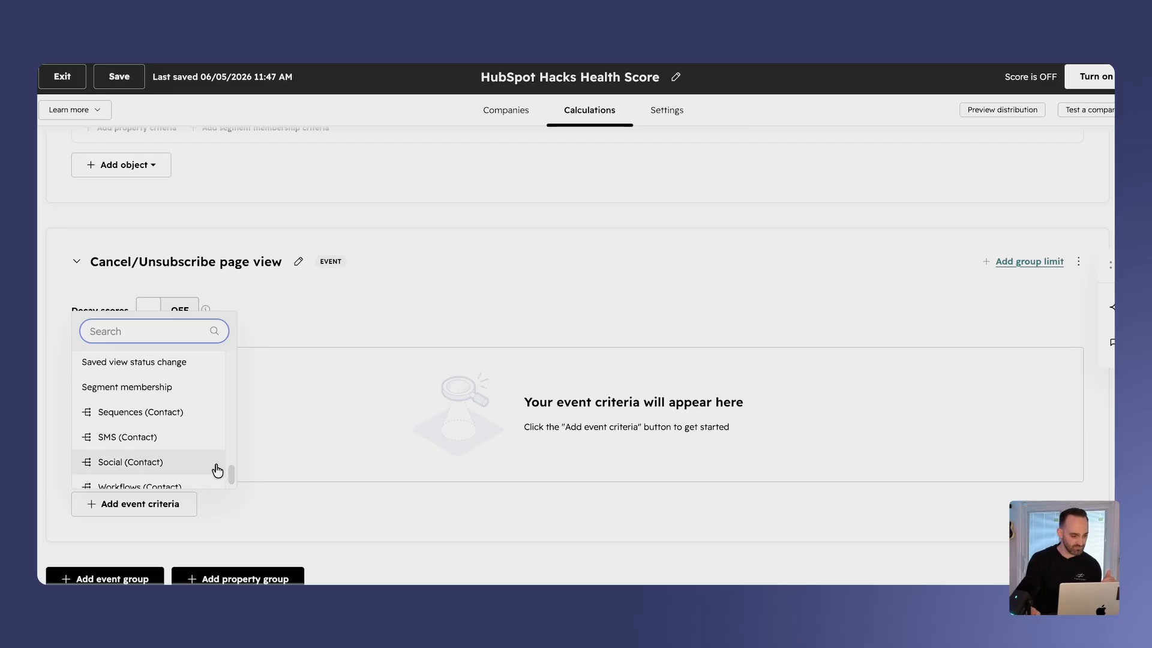
type("pg")
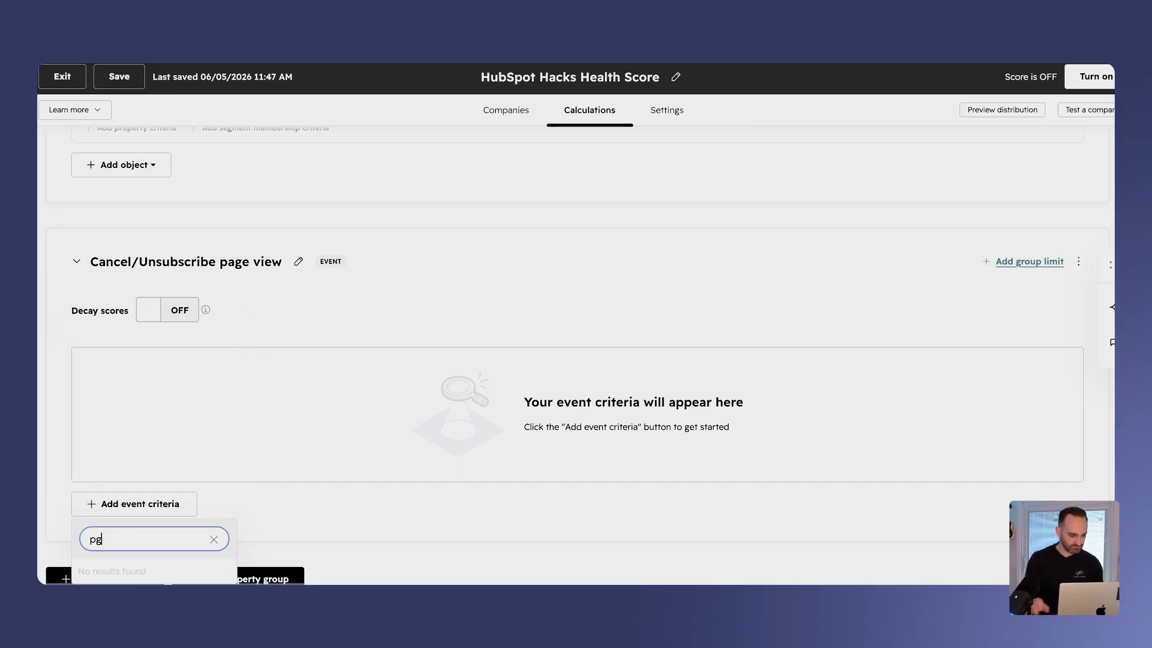
key("BackSpace")
type("age")
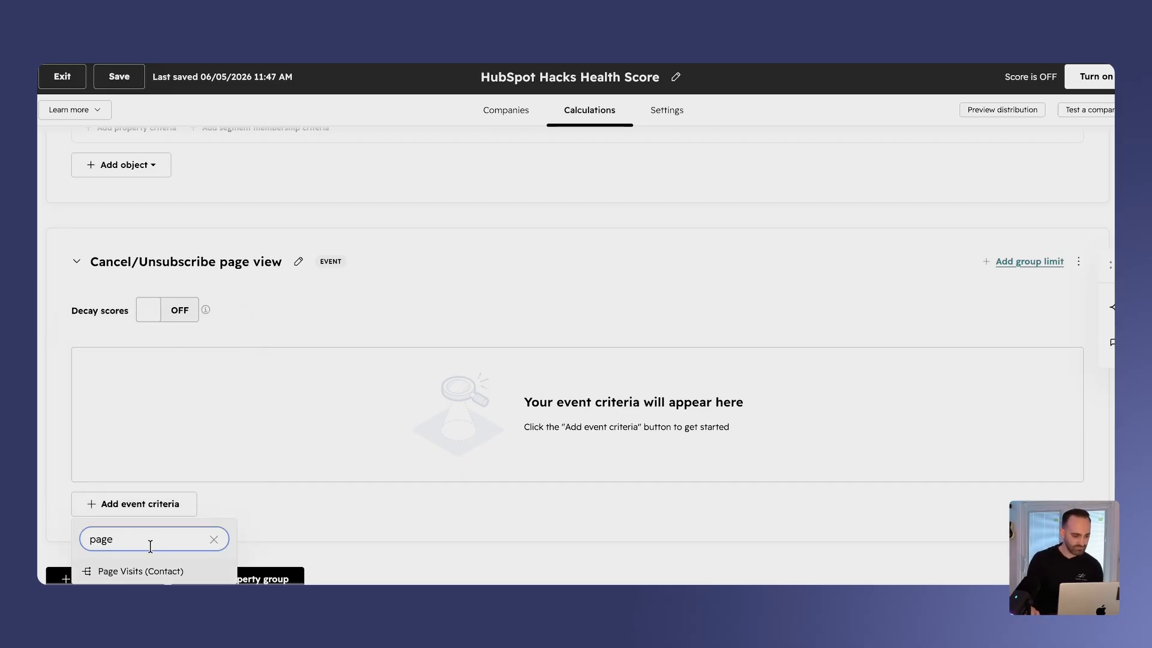
left_click(150, 575)
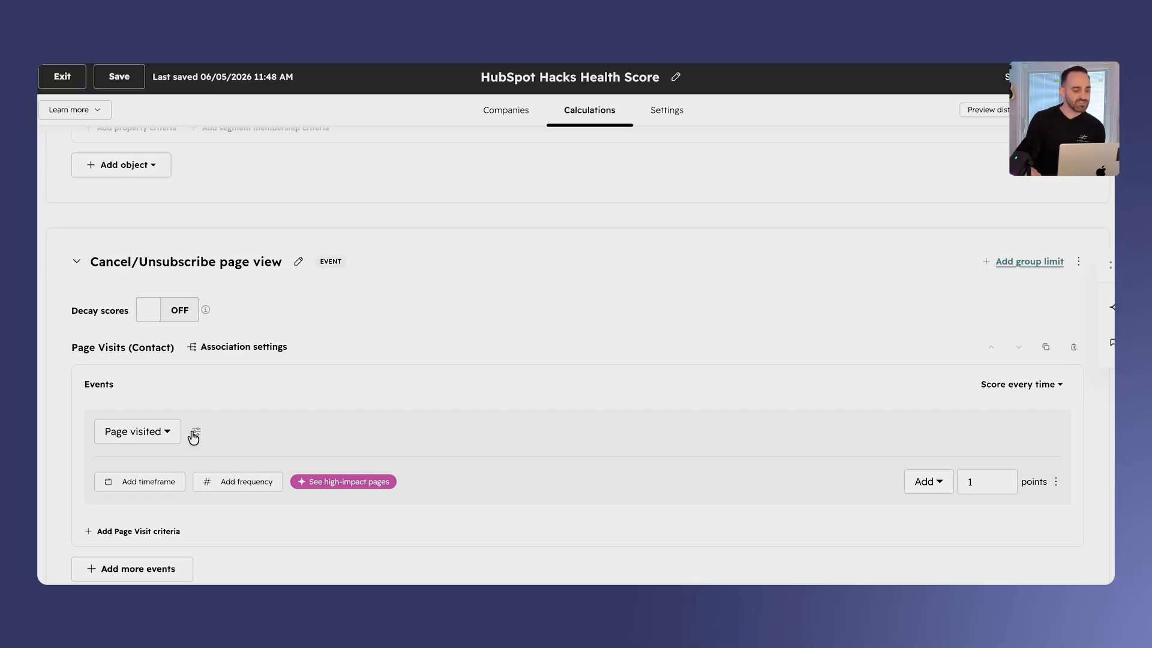
- Filter the Page visited event to visits whose URL Path contains any of "/faq/how-to-cancel"
left_click(195, 432)
left_click(365, 444)
scroll(469, 319, "down", 1)
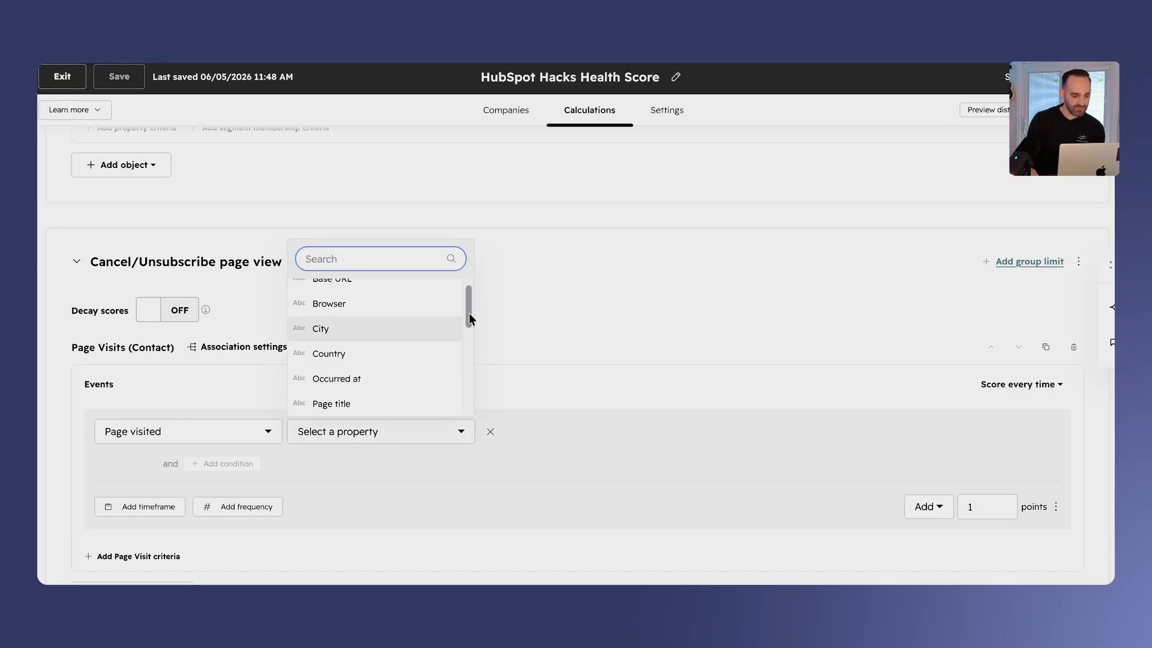
left_click_drag(473, 314, 466, 368)
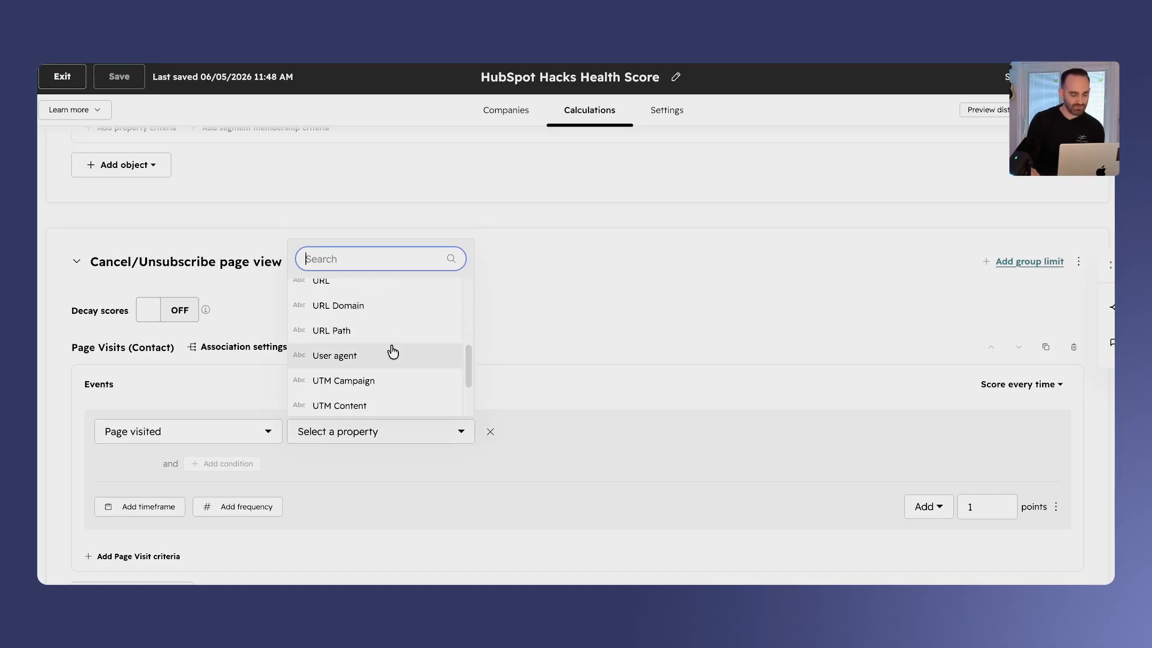
left_click(396, 327)
left_click(541, 439)
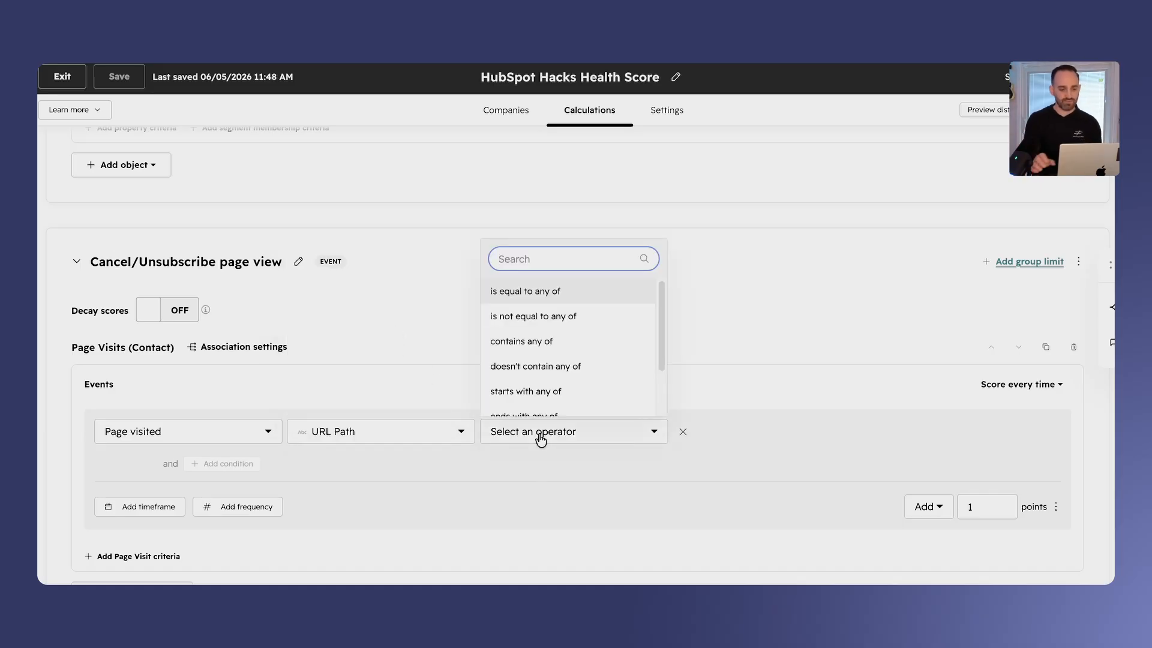
left_click(566, 341)
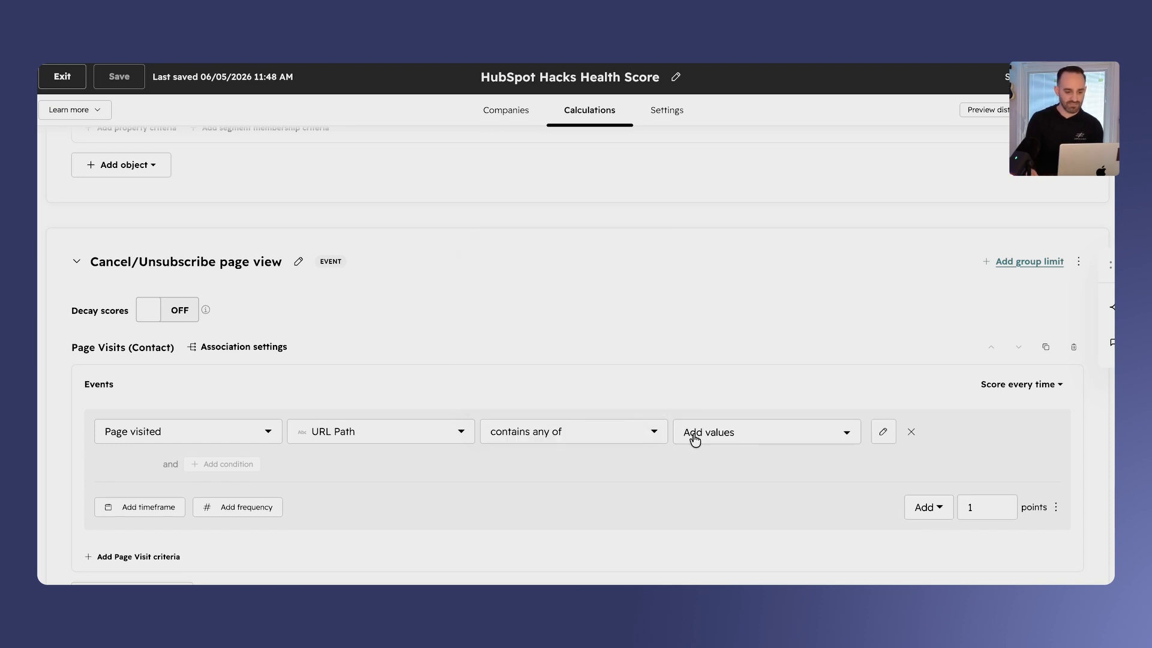
left_click(730, 438)
type("/faq/how-to-cancel")
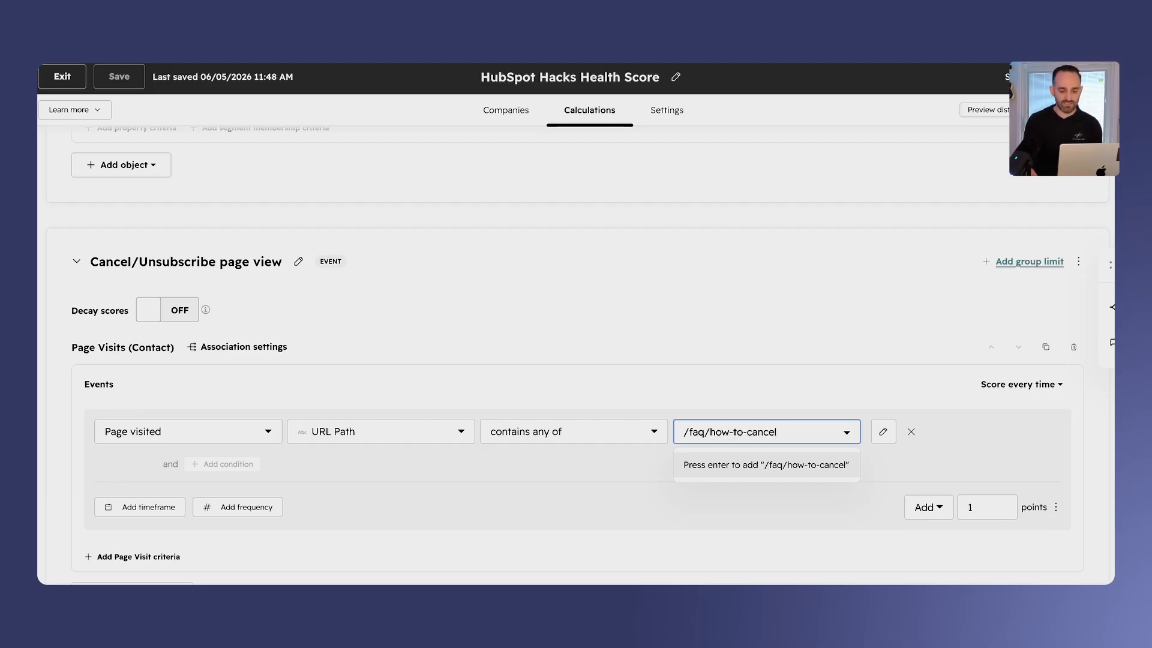
left_click(750, 464)
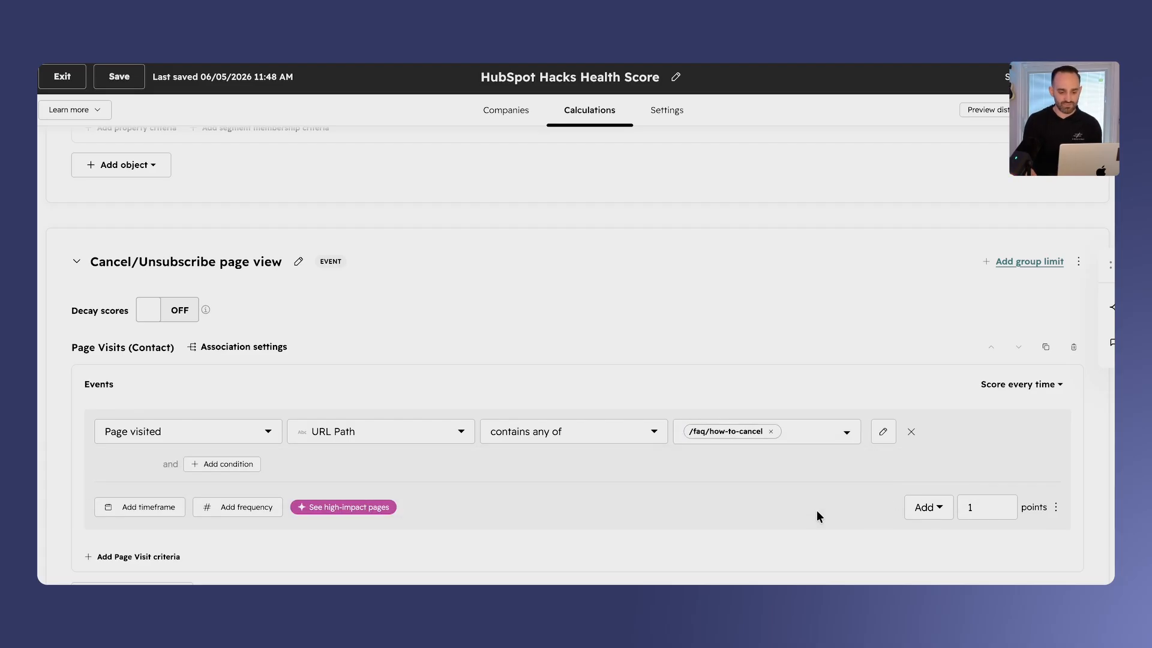
- Make the page visit rule subtract 50 points and turn on score decay for the group with a 50% reduction
left_click(932, 520)
left_click(942, 561)
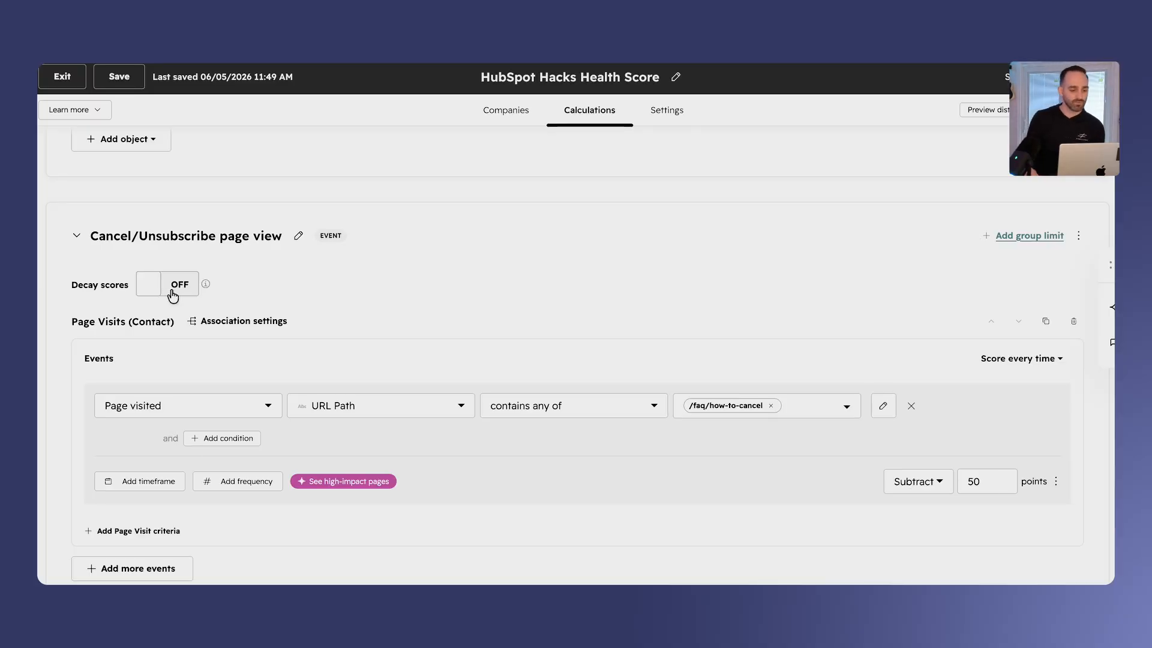
left_click(172, 292)
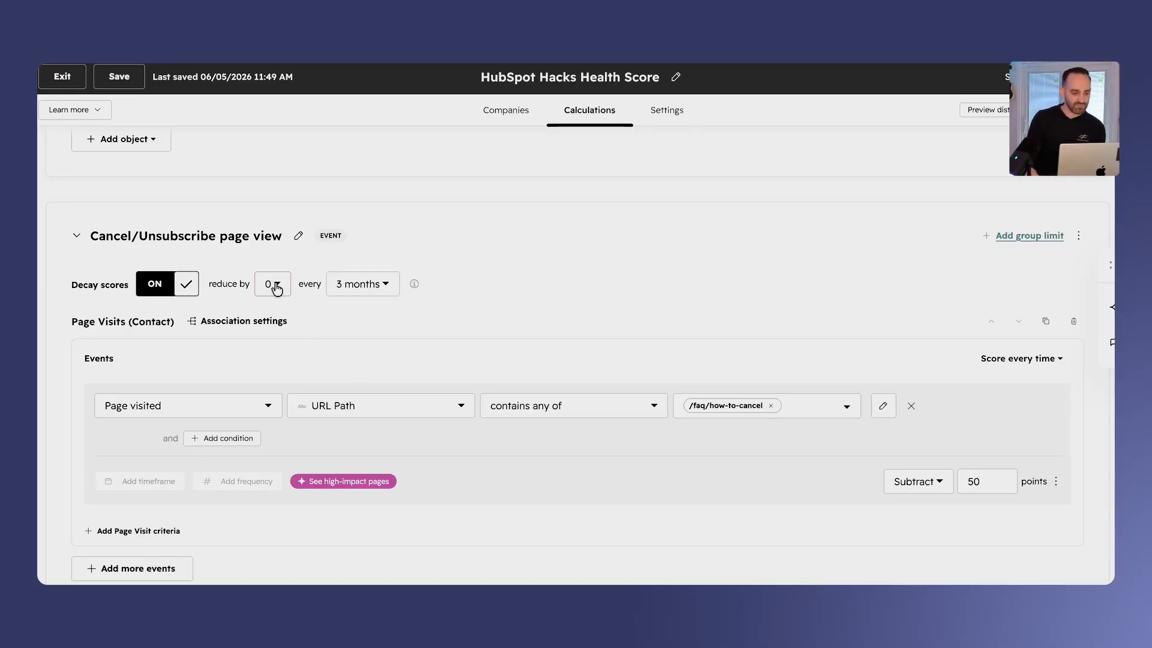
left_click(276, 289)
left_click(283, 319)
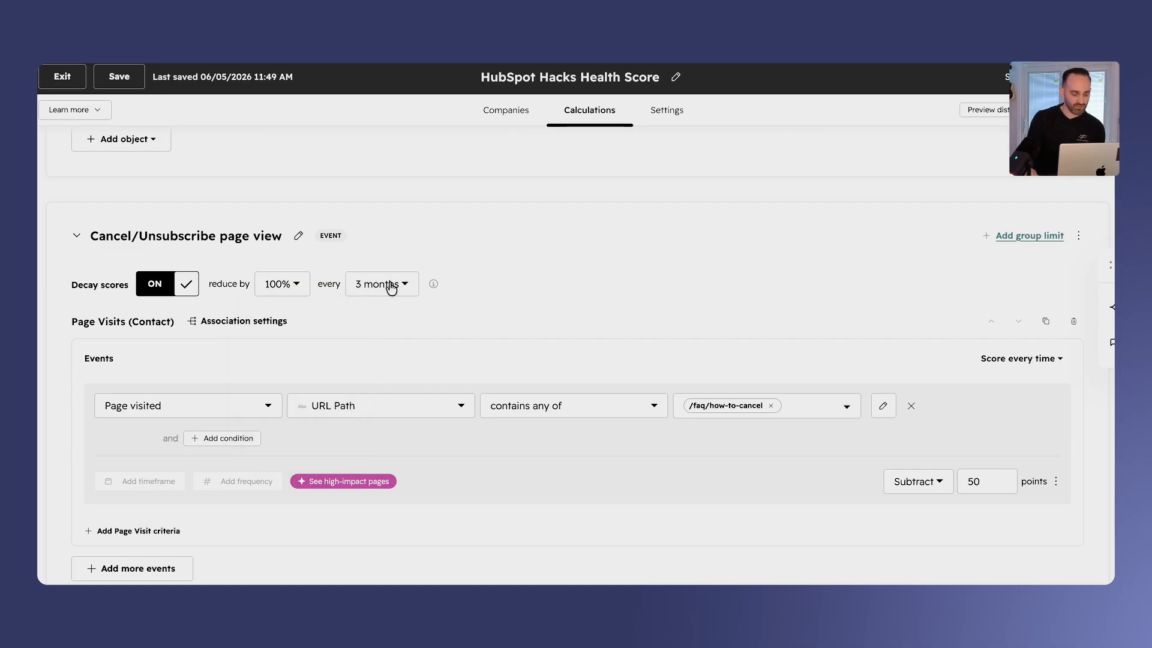
left_click(297, 279)
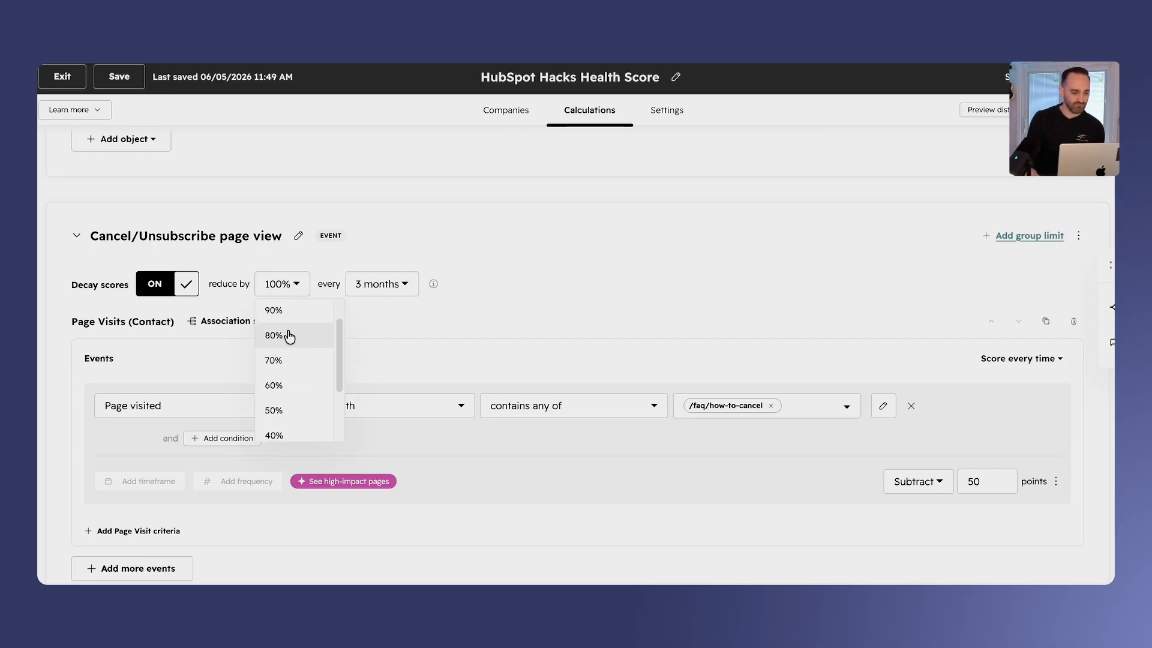
left_click(288, 405)
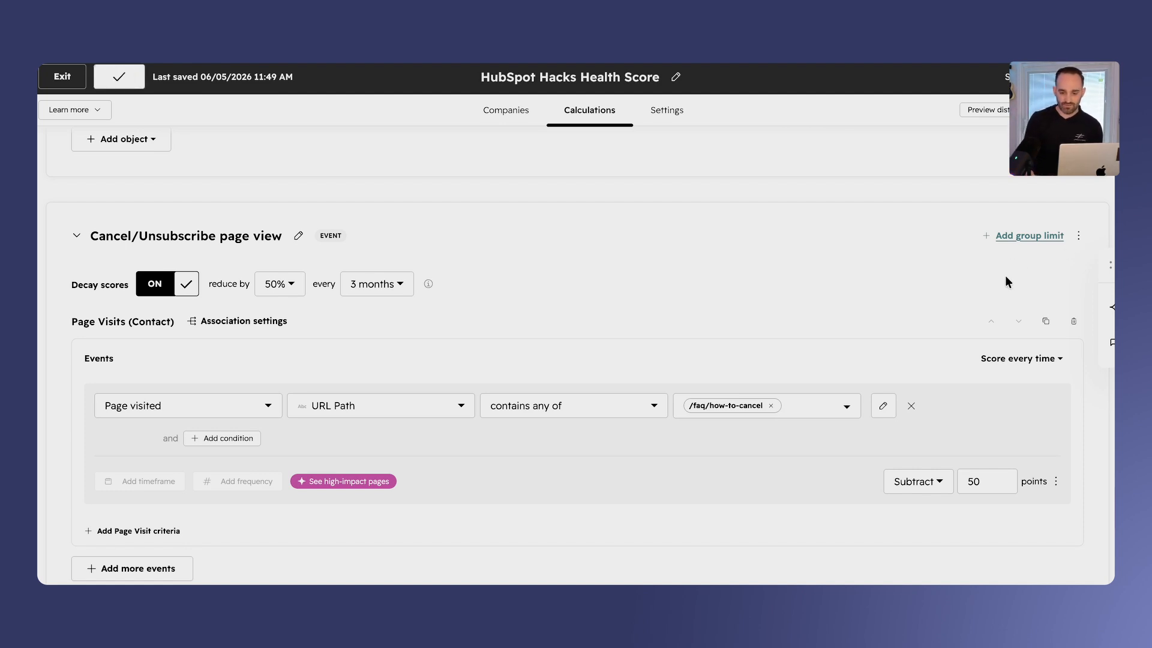
- Add a group limit of 50 to the Cancel/Unsubscribe page view group
left_click(1029, 235)
left_click(956, 235)
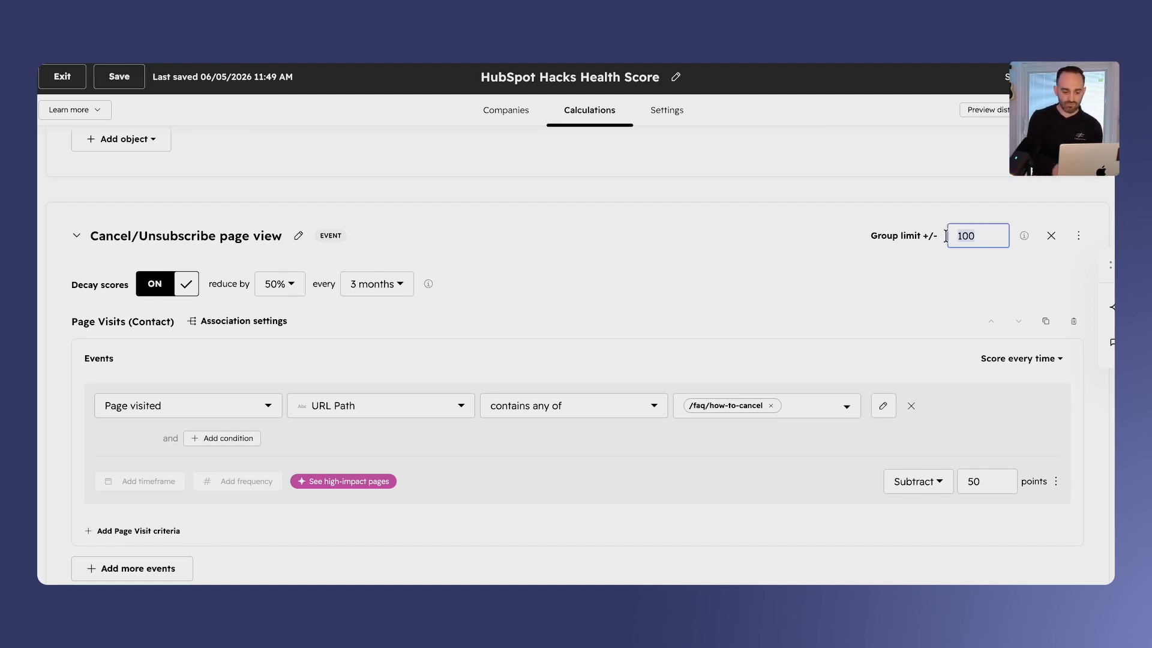
type("50")
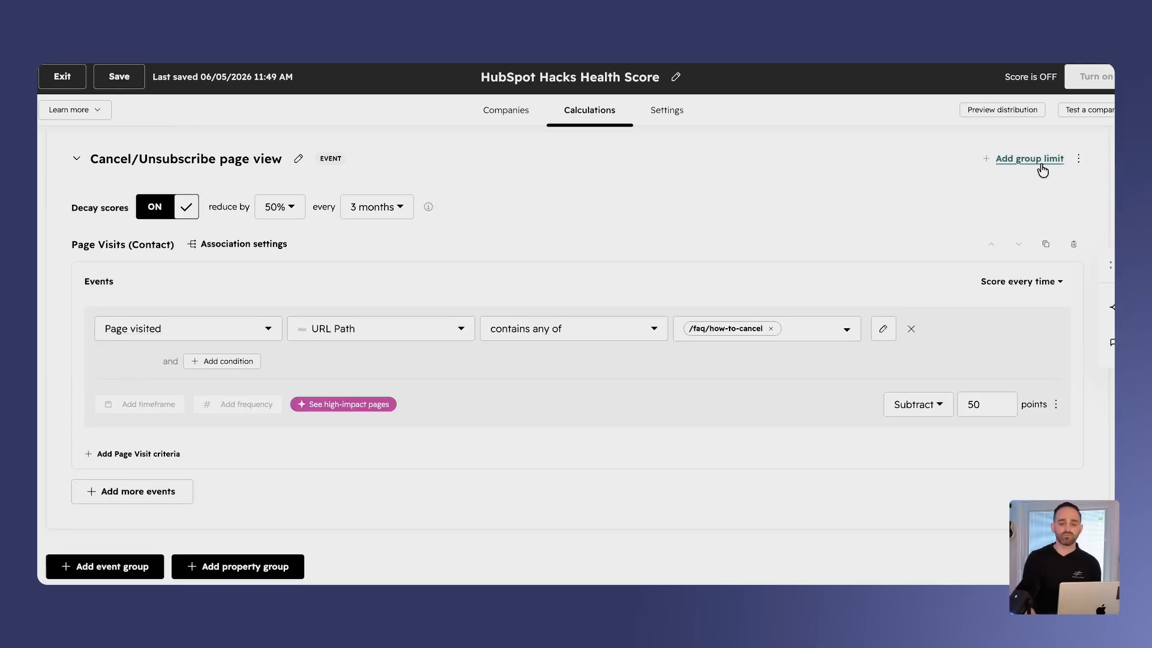
left_click(1041, 164)
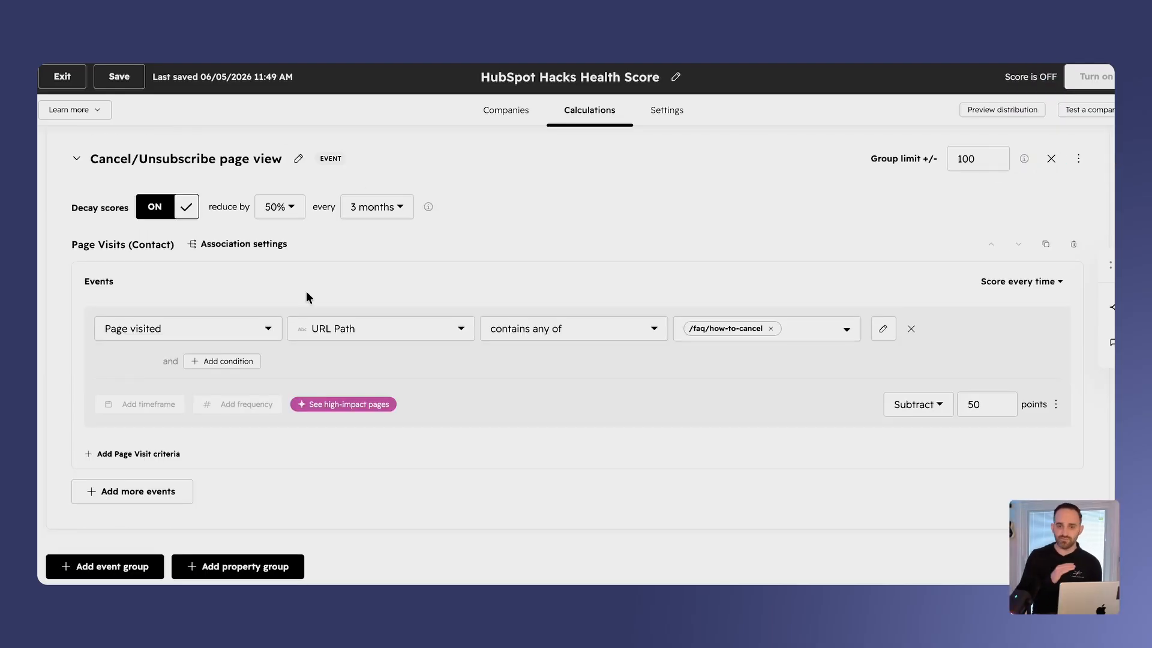
left_click(984, 157)
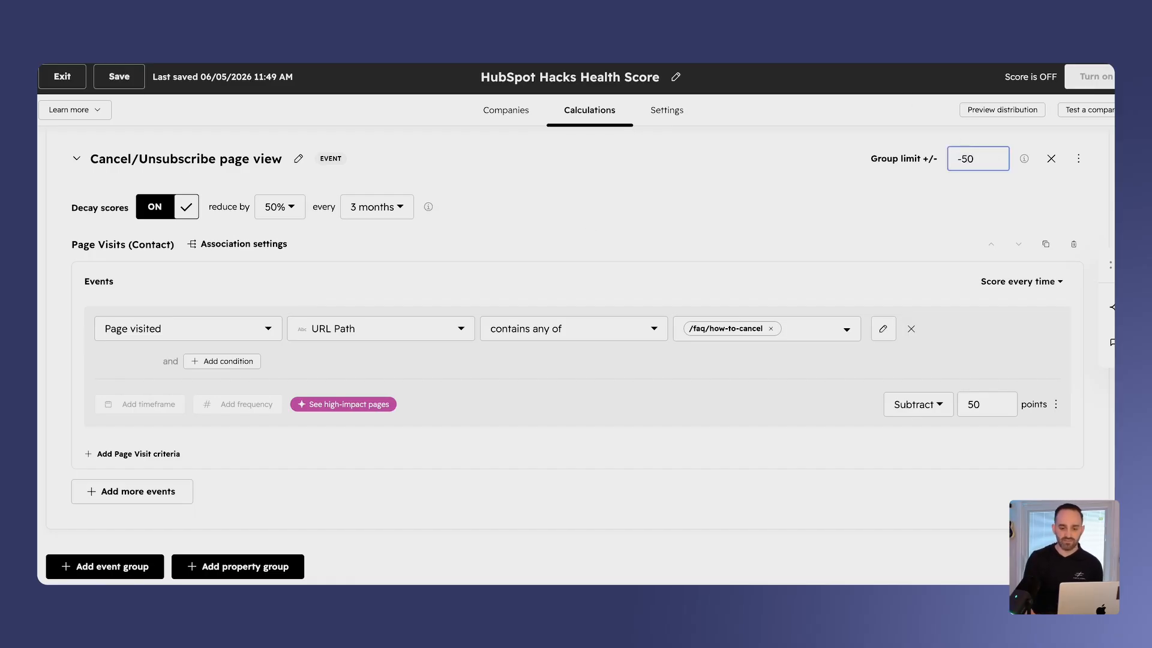
left_click_drag(983, 159, 938, 158)
left_click(874, 161)
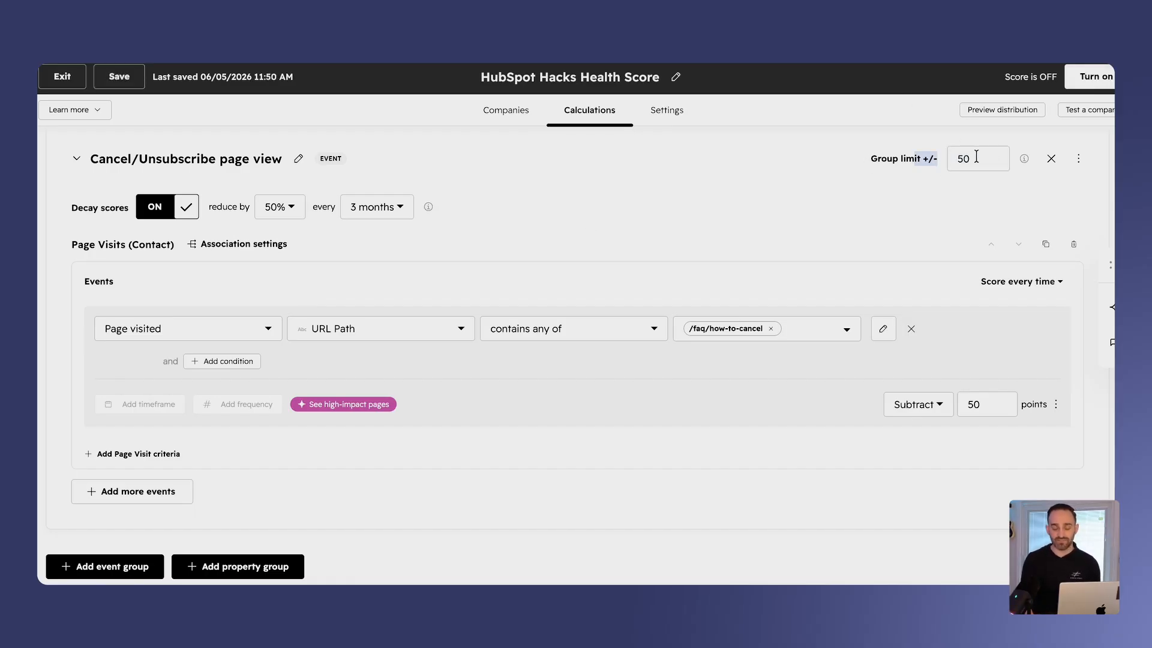
- Replace scoring every time with a limit of +/- 50 points for the Page Visits events
left_click(1006, 280)
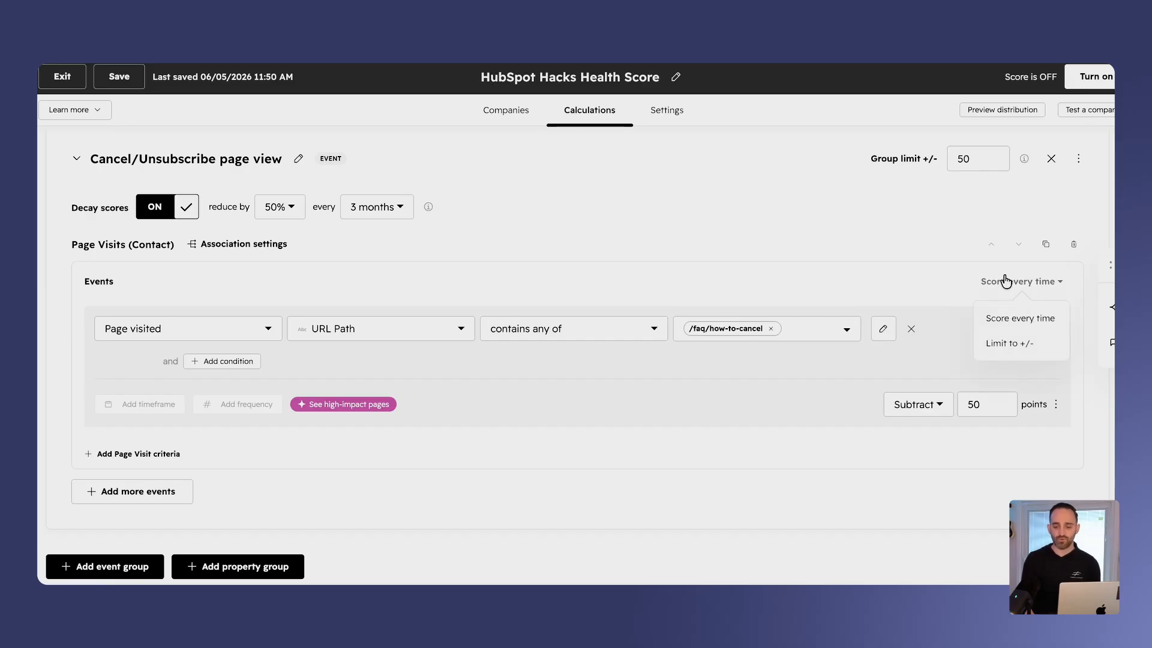
left_click(1009, 343)
left_click_drag(1007, 285, 991, 277)
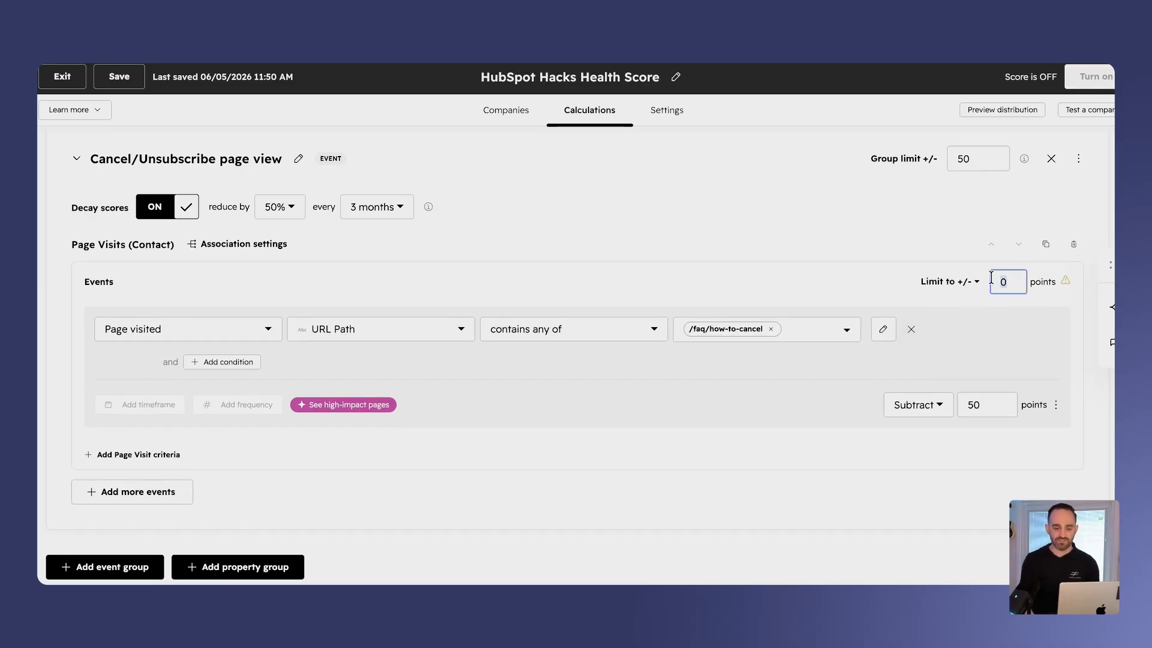
mouse_move(1067, 281)
type("50")
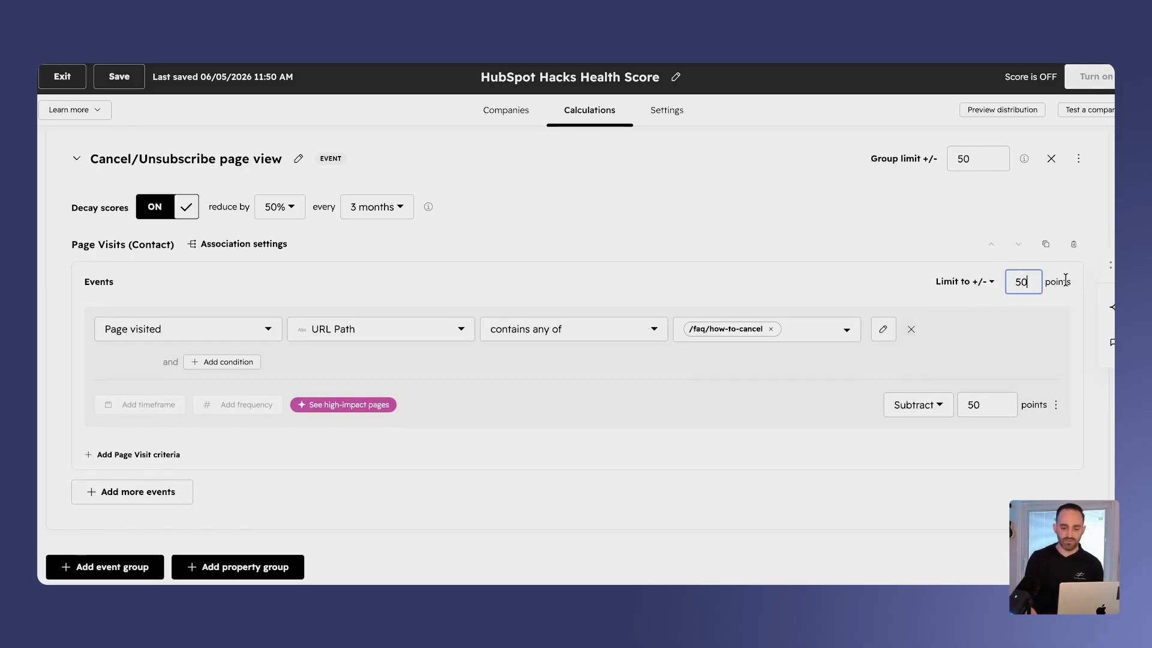
left_click(822, 250)
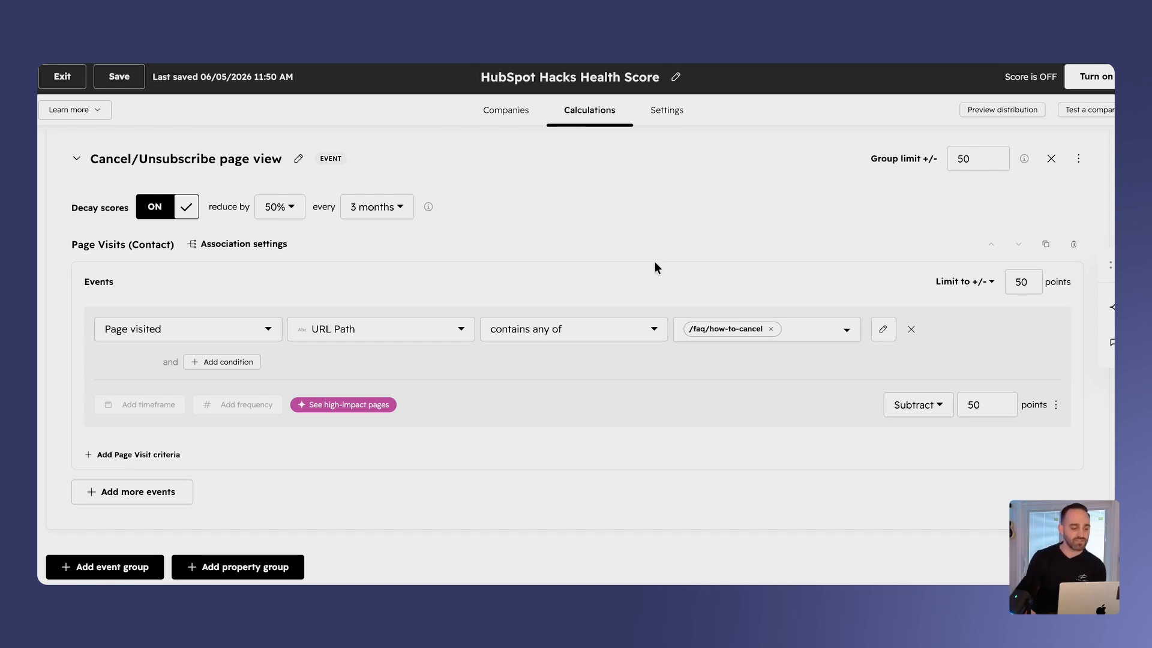
- Add a new property scoring group below the Cancel/Unsubscribe page view group
scroll(582, 386, "down", 1)
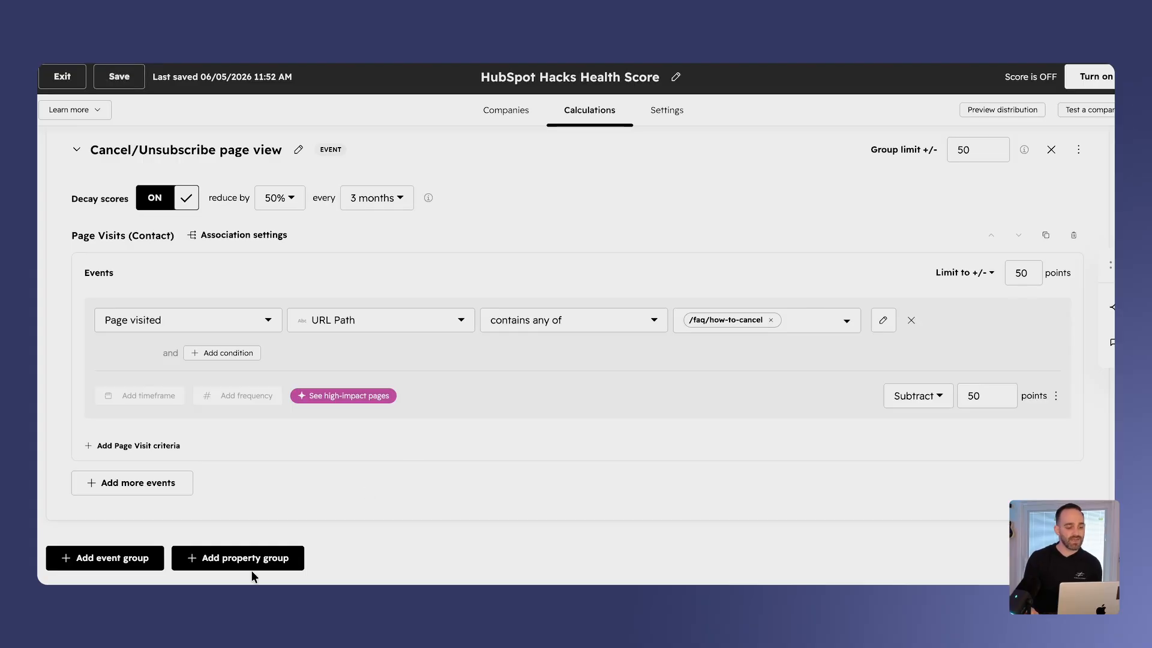
left_click(255, 565)
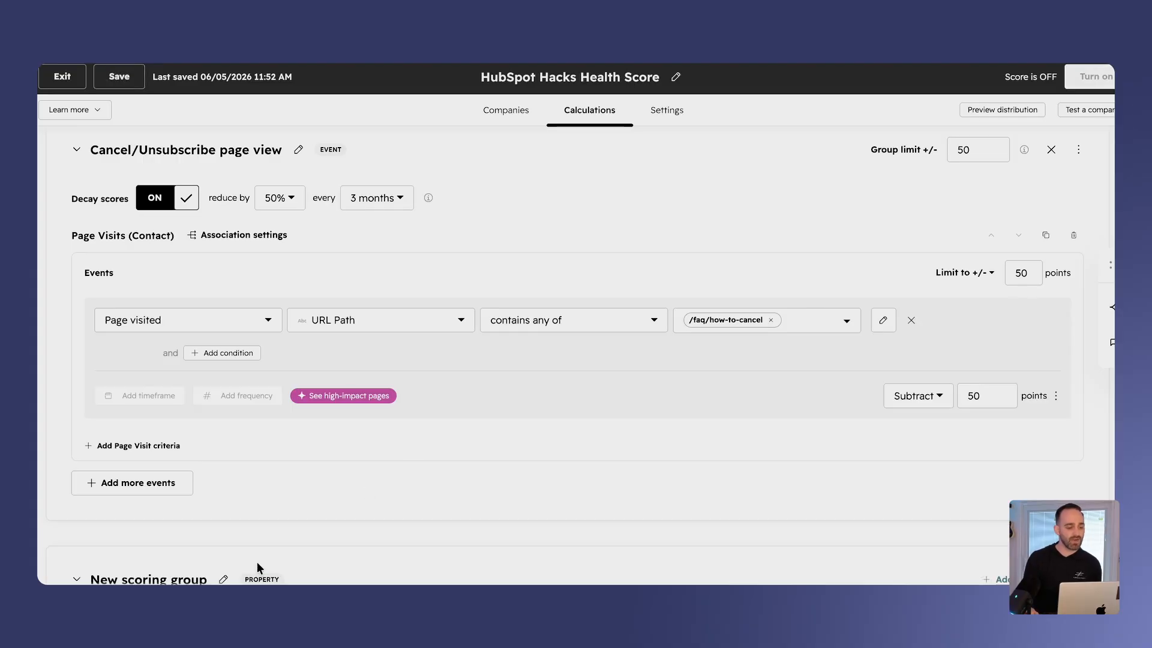
scroll(344, 540, "down", 5)
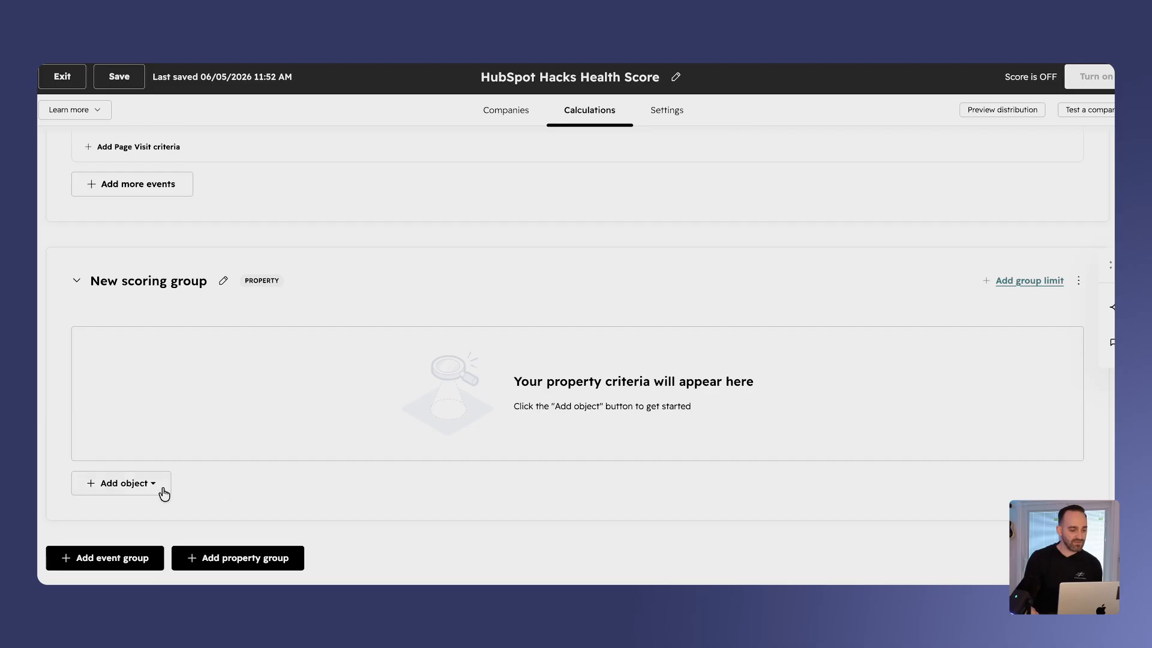
- Add an associated contact criterion to the new property group requiring that Email hard bounce reason is known
left_click(150, 483)
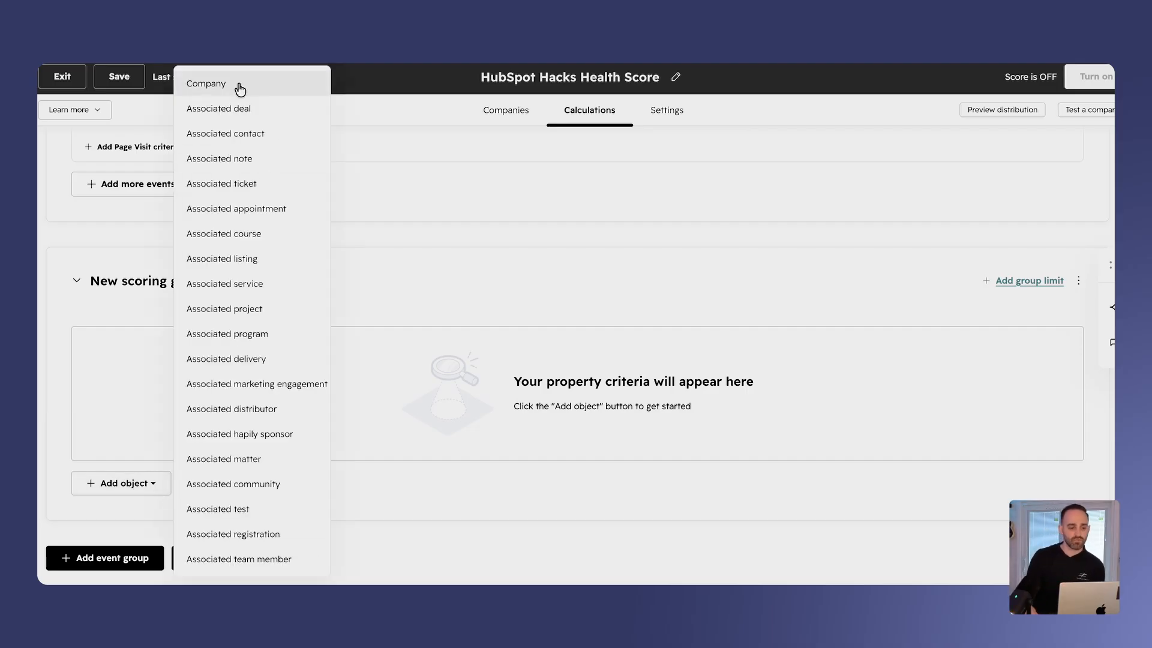
left_click(237, 135)
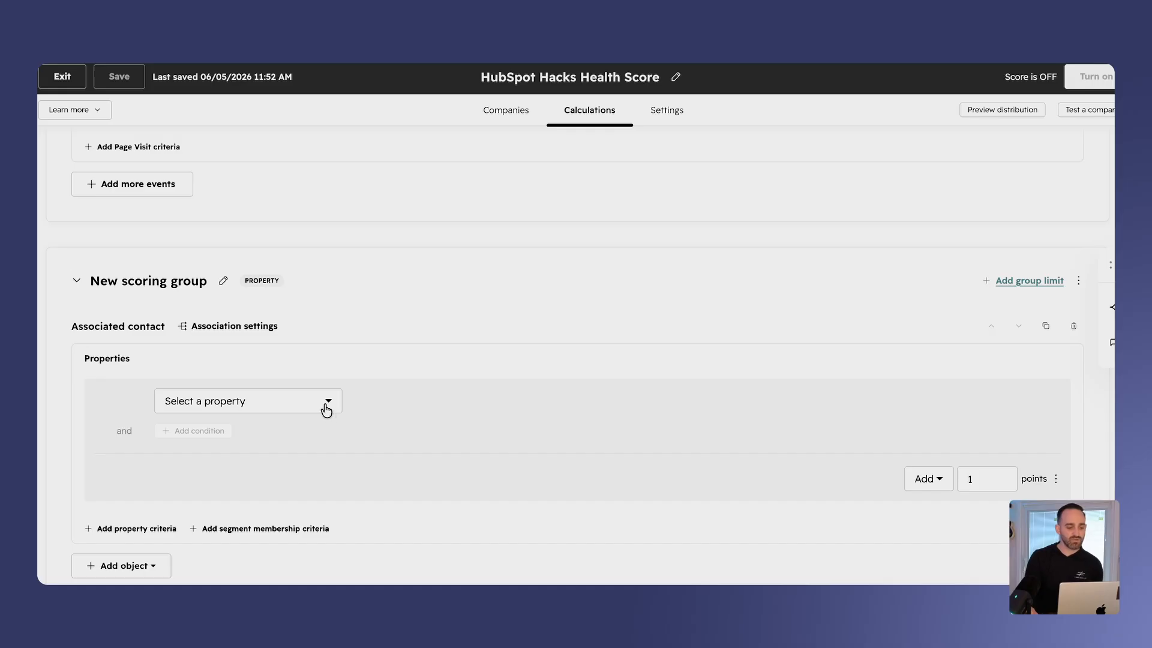
left_click(326, 411)
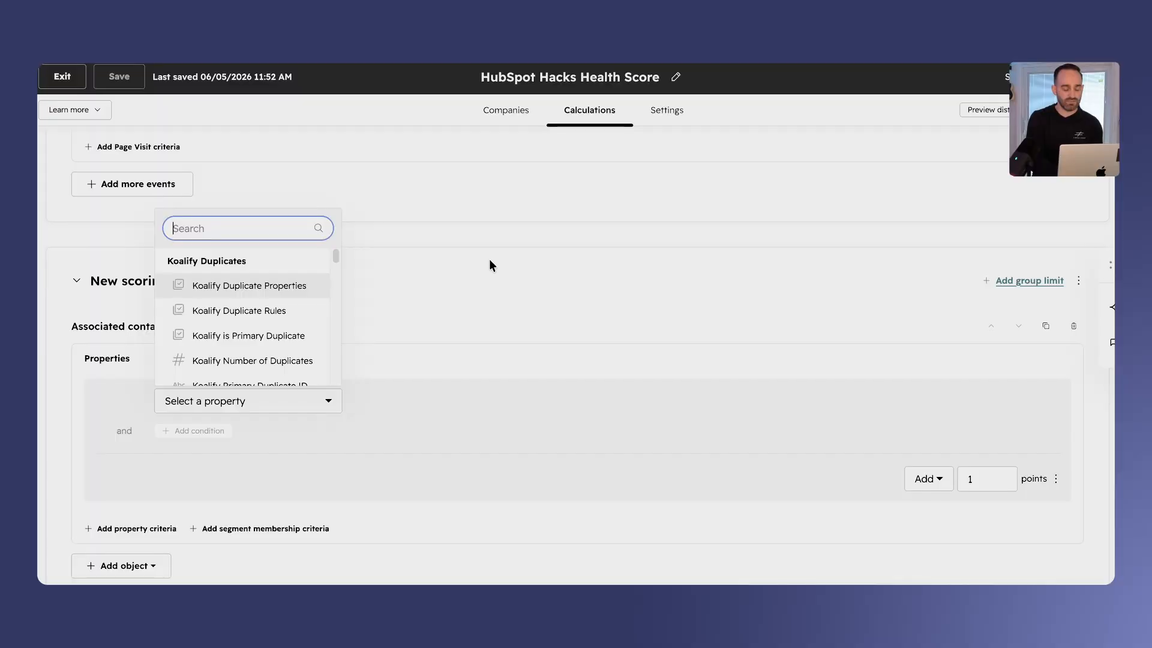
type("boun")
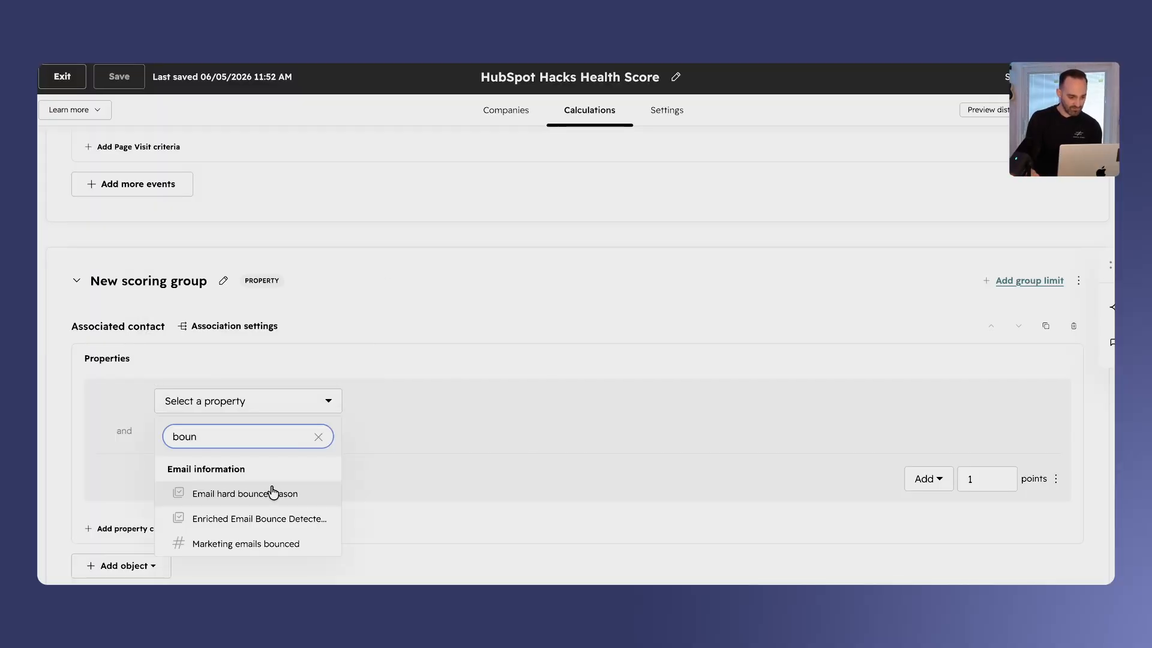
left_click(271, 494)
left_click(440, 415)
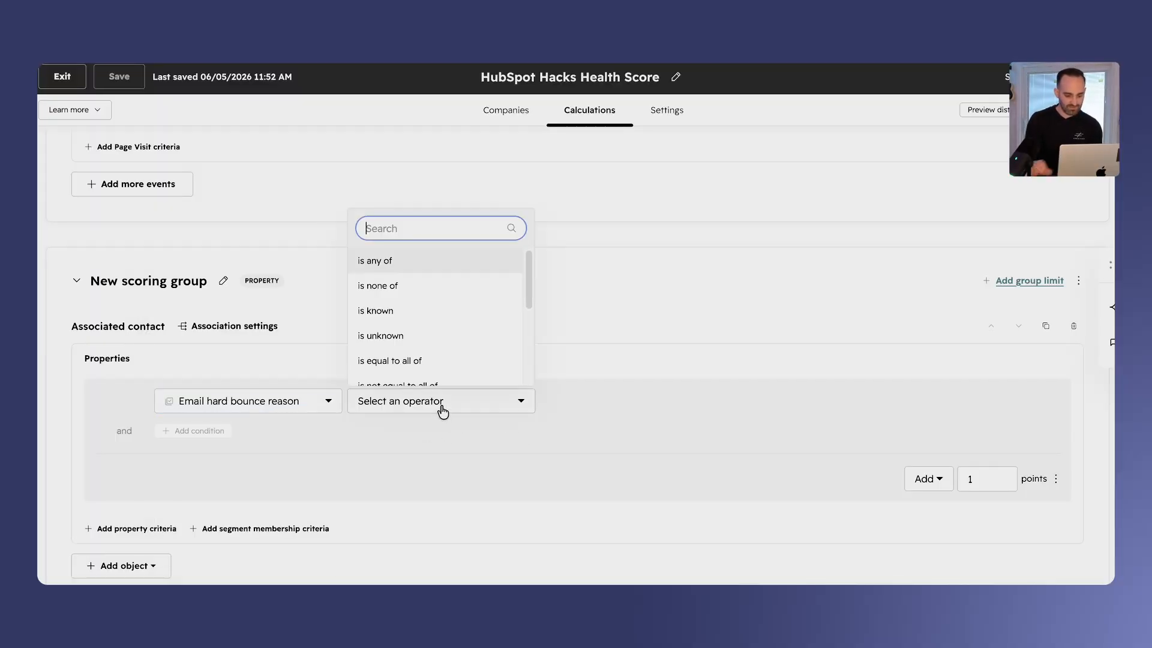
left_click(410, 320)
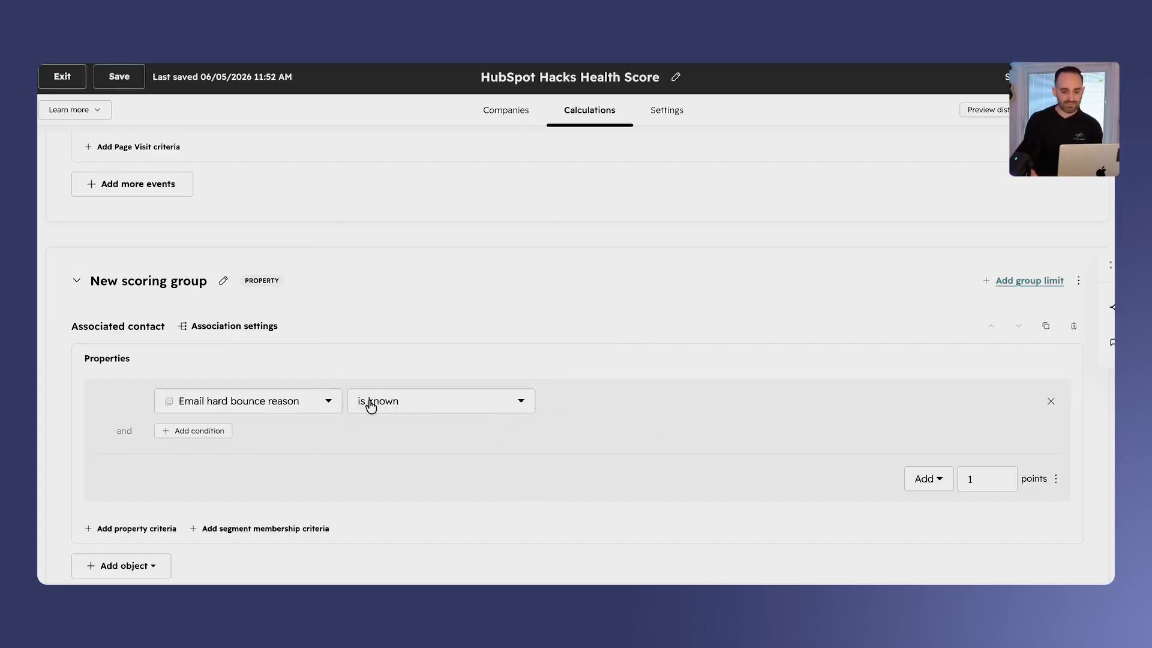
- Make the email hard bounce rule subtract 15 points
left_click(908, 480)
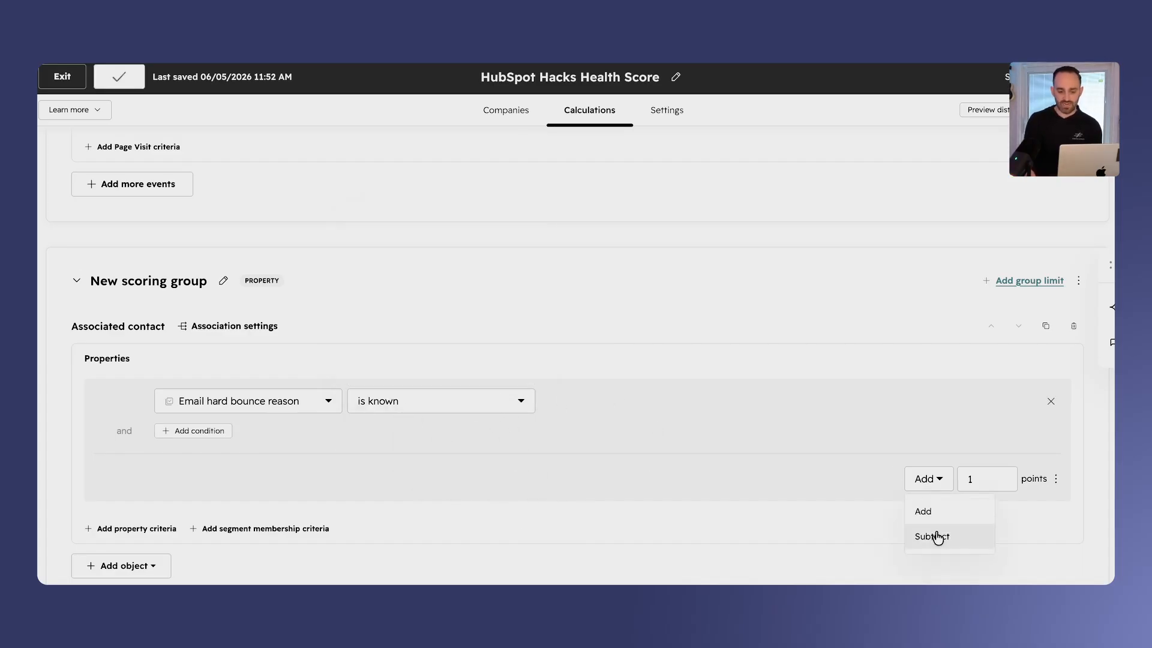
left_click(936, 538)
left_click(979, 478)
type("15")
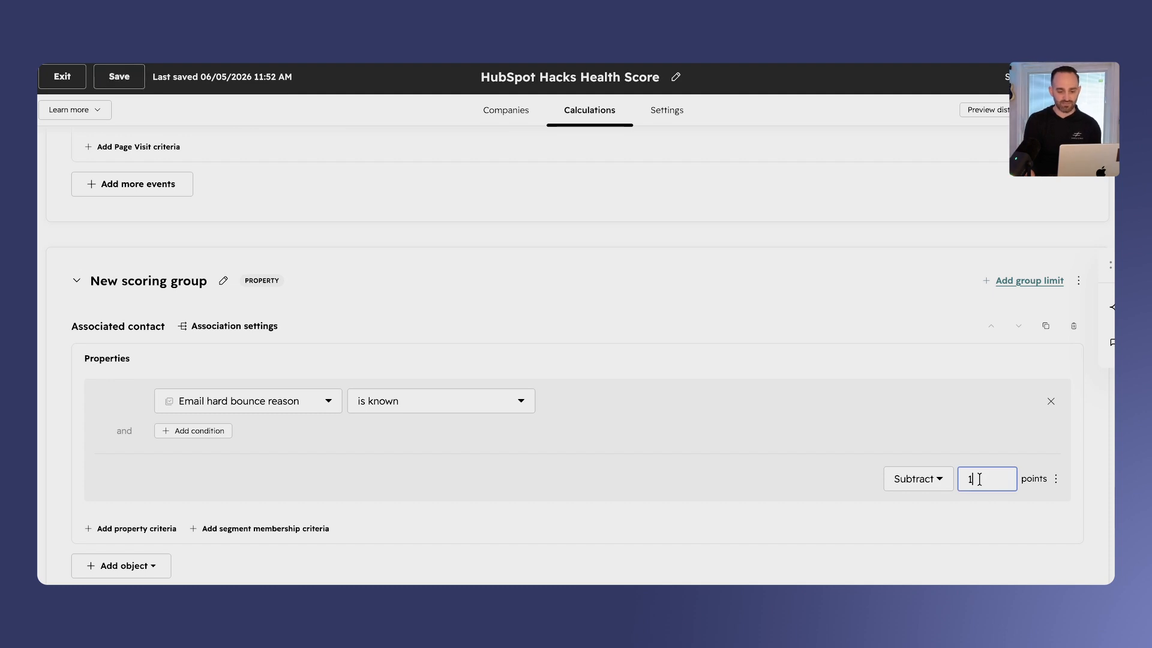
left_click(848, 492)
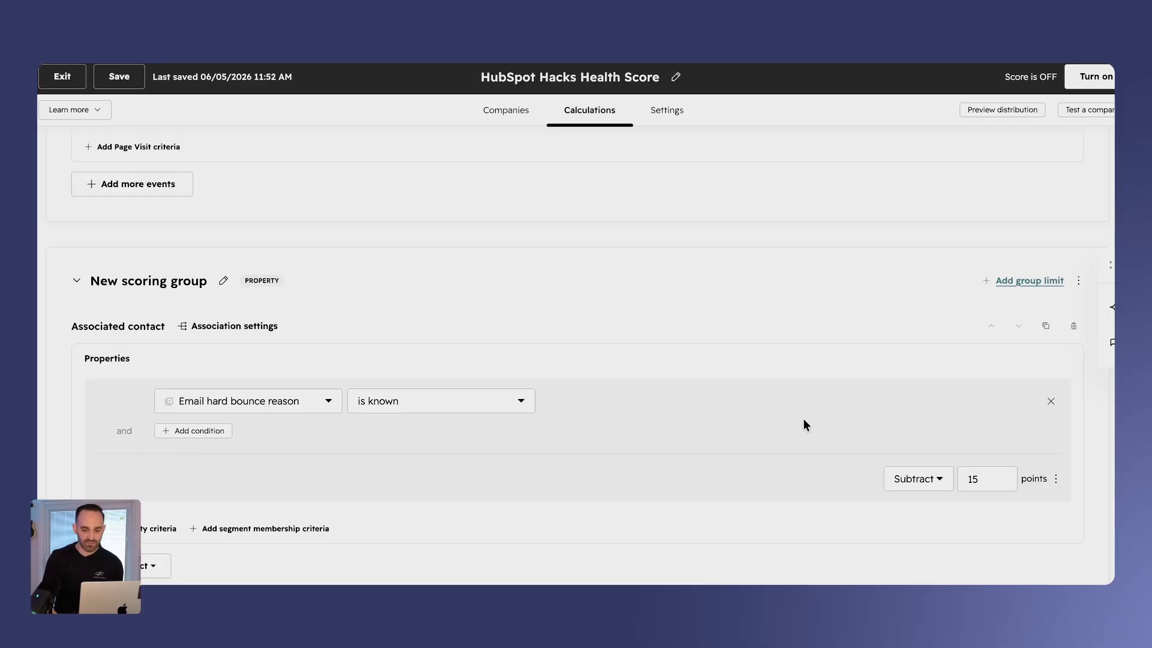
- Preview the score distribution across the eligible companies and close the preview
scroll(780, 384, "down", 3)
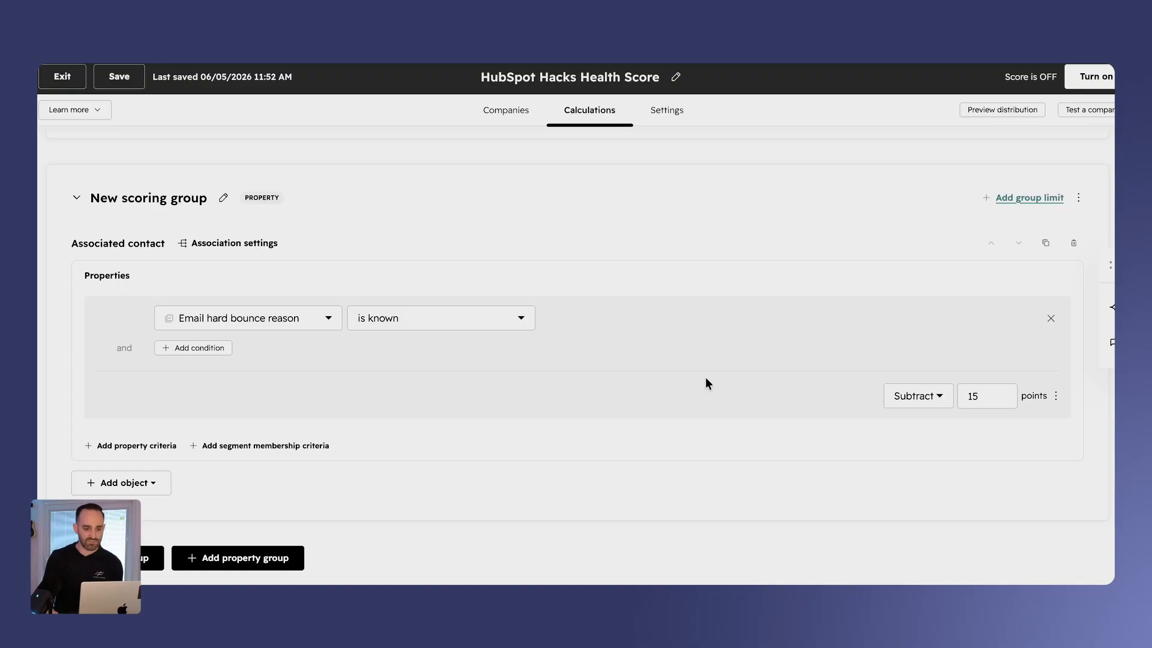
scroll(798, 309, "up", 3)
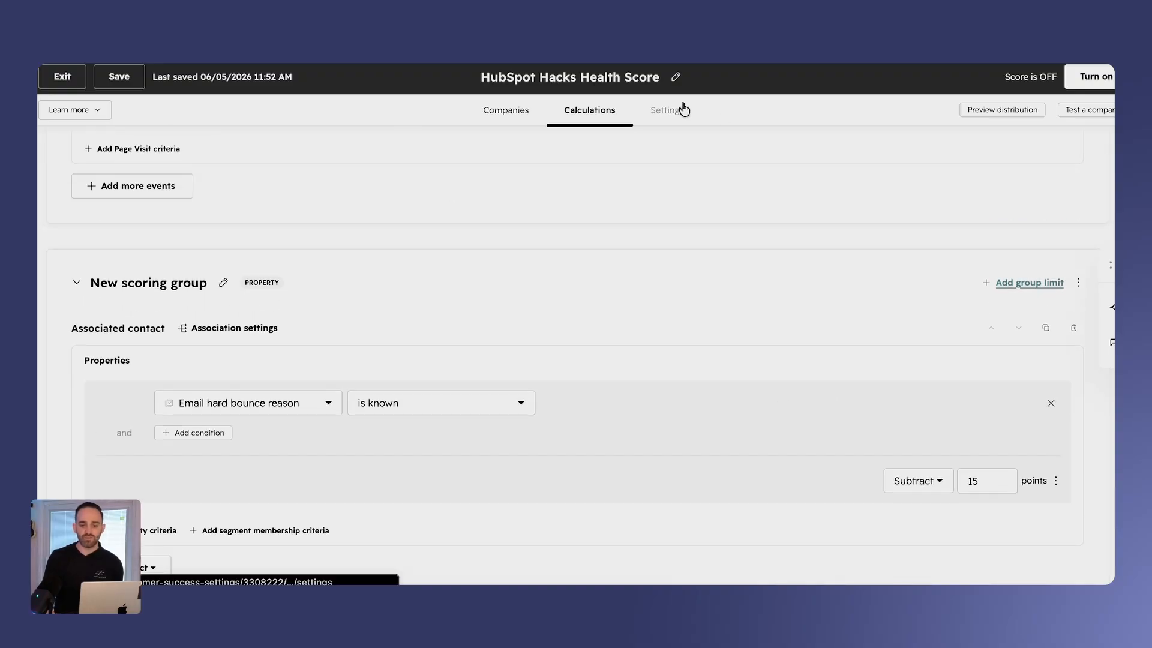
left_click(1004, 114)
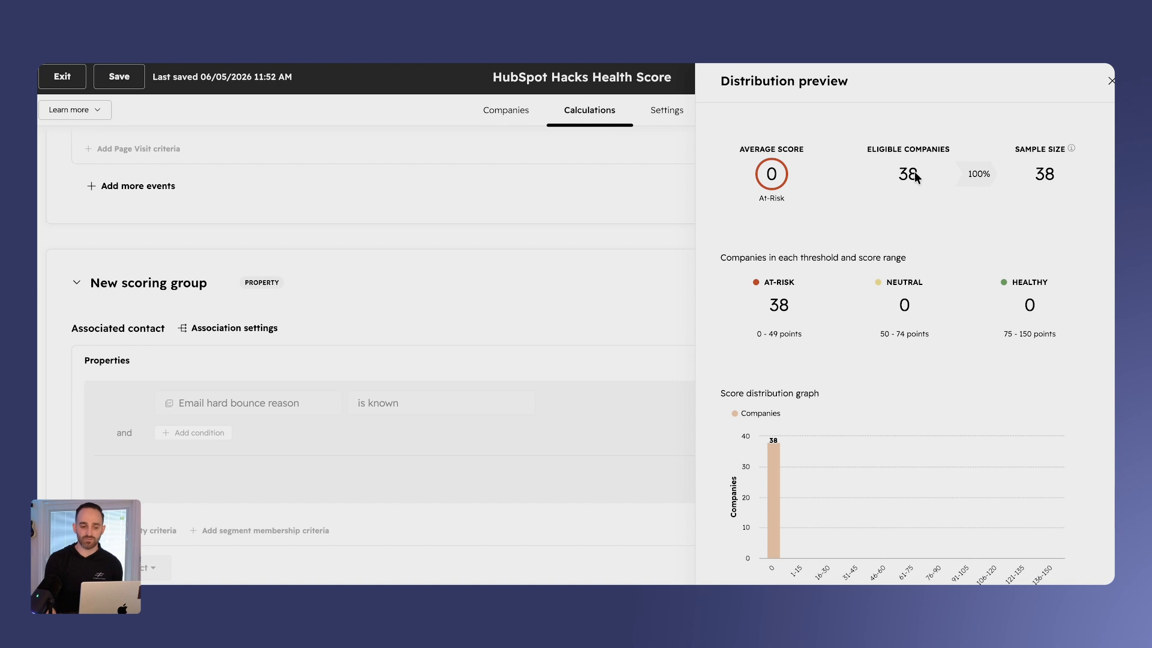
scroll(886, 347, "down", 1)
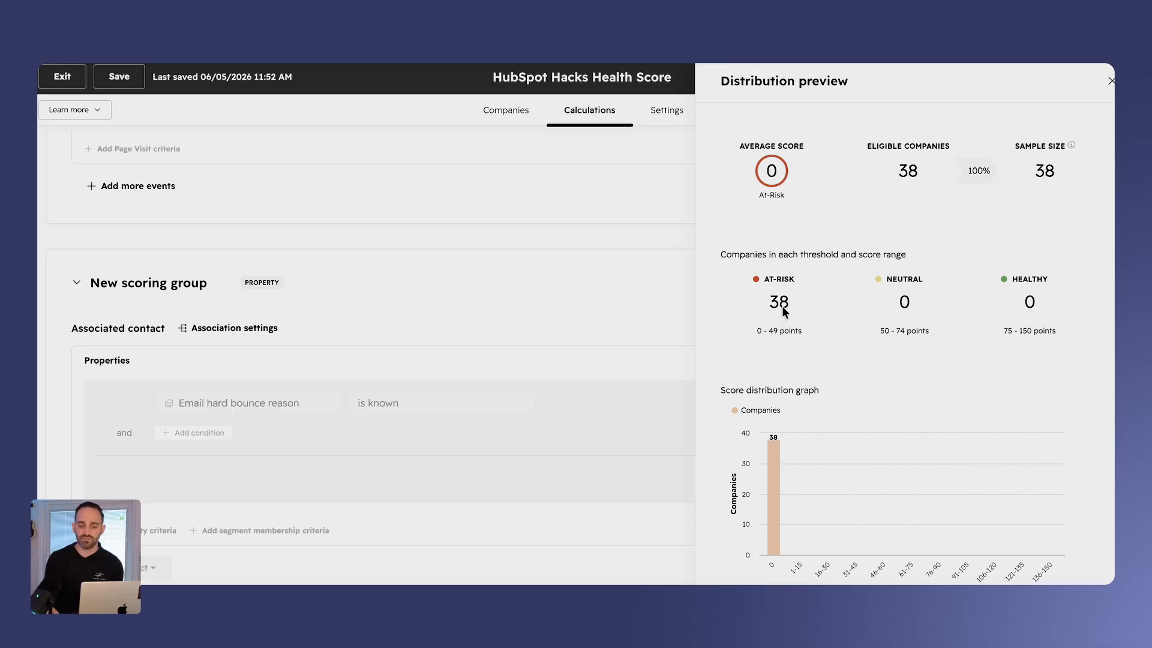
left_click(1110, 82)
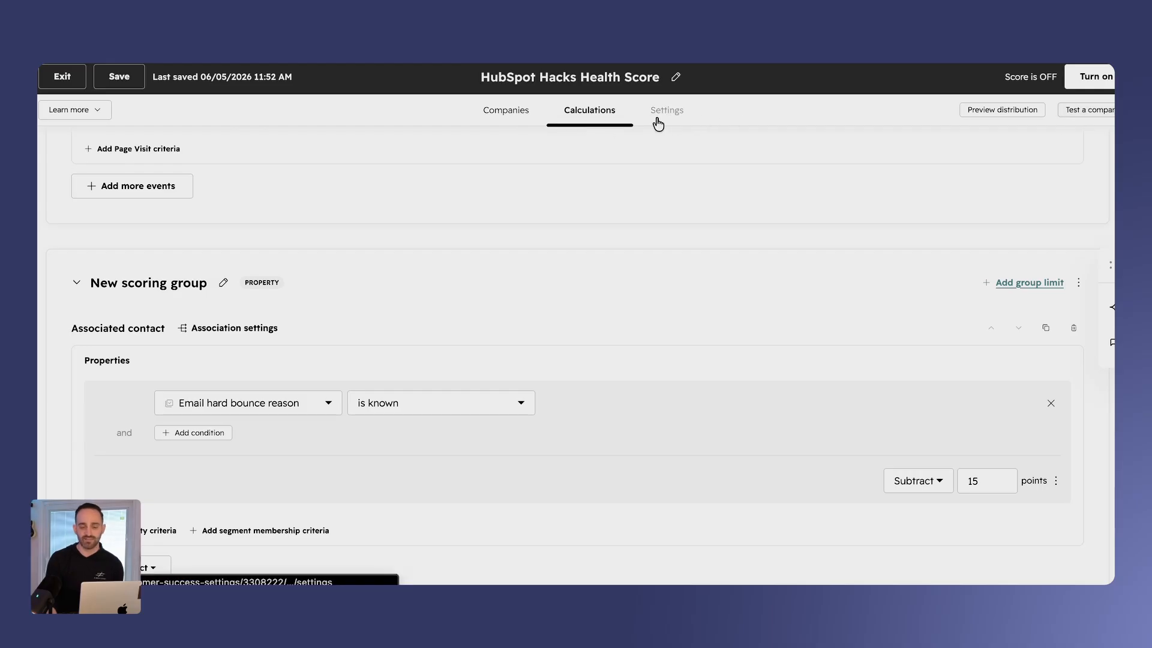
- Open the company test with its list of selectable companies, switch to the score settings and close the test
left_click(1090, 115)
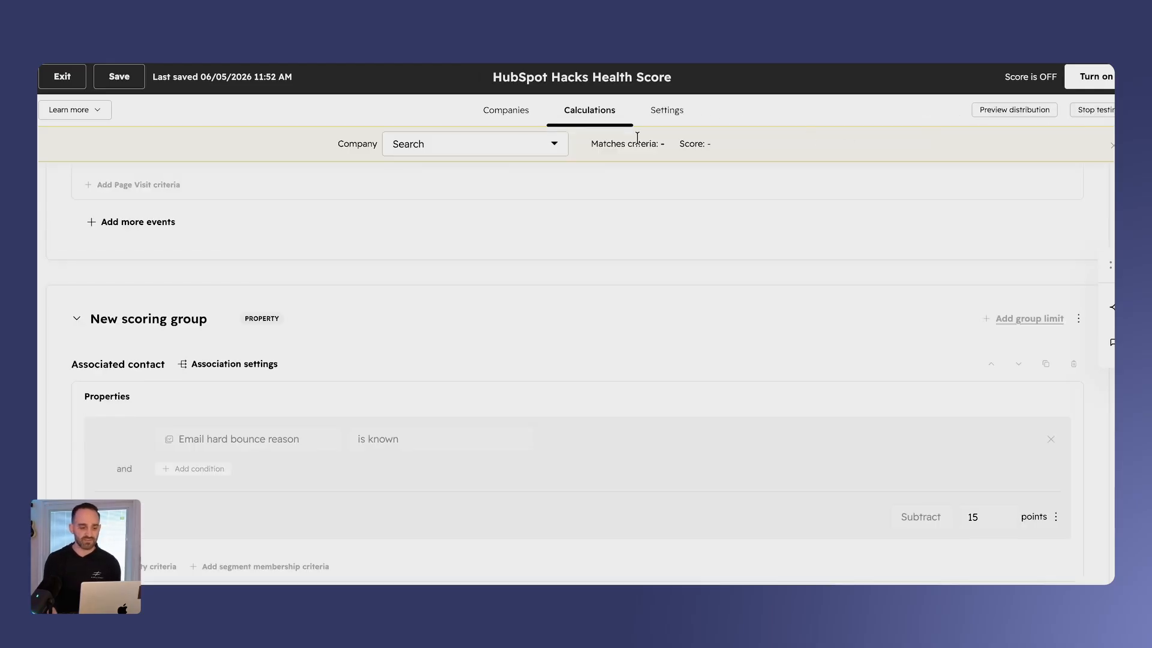
left_click(483, 152)
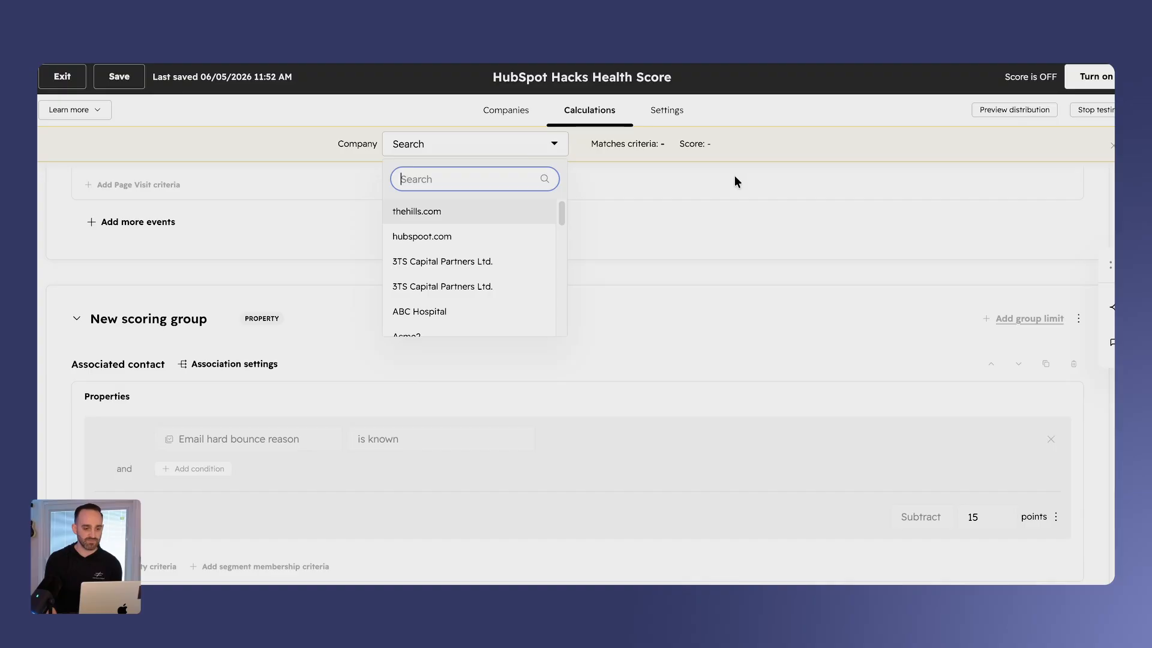
left_click(666, 111)
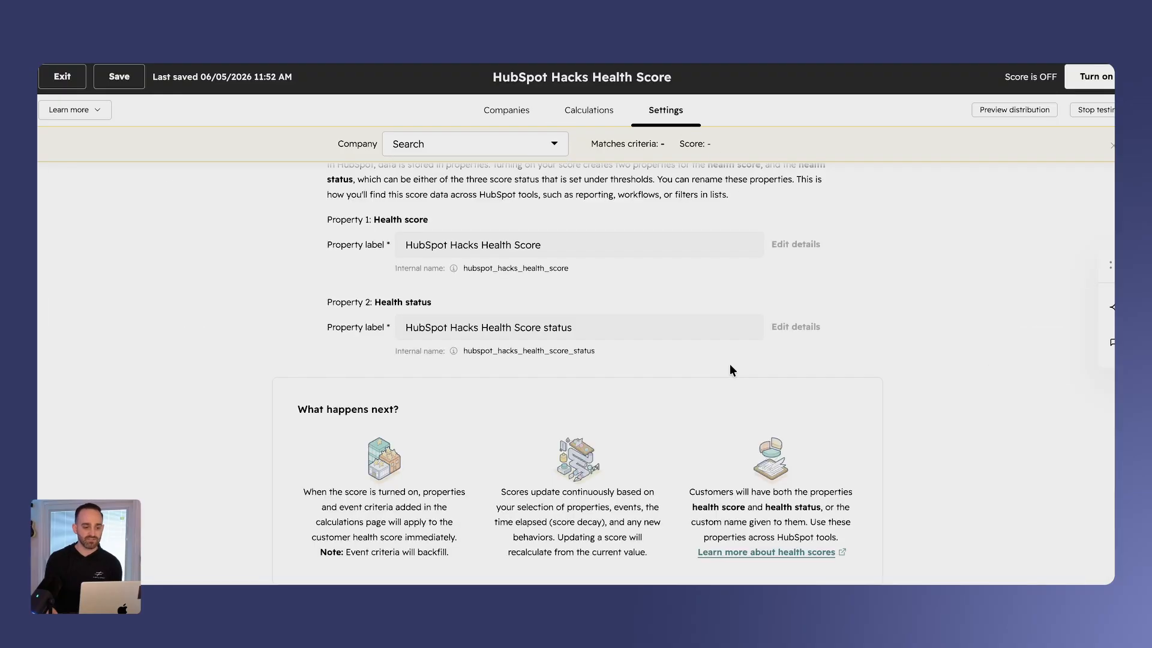
left_click(1111, 146)
- Review the health score thresholds and the health score and health status properties in the score settings
scroll(939, 364, "up", 4)
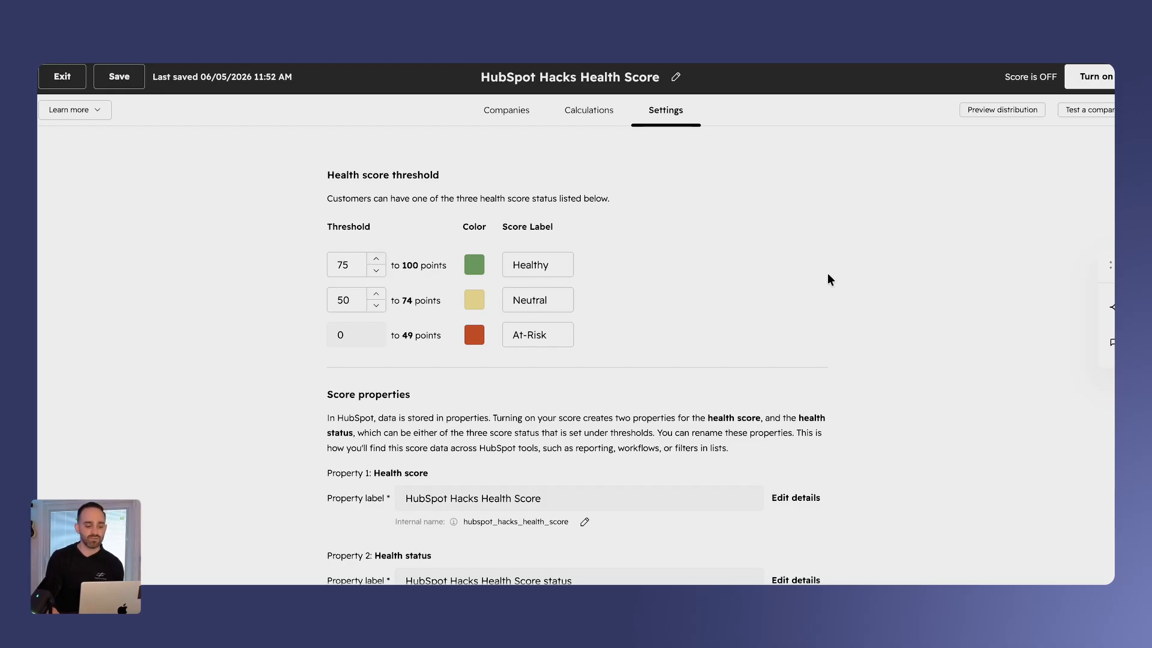
scroll(828, 278, "down", 4)
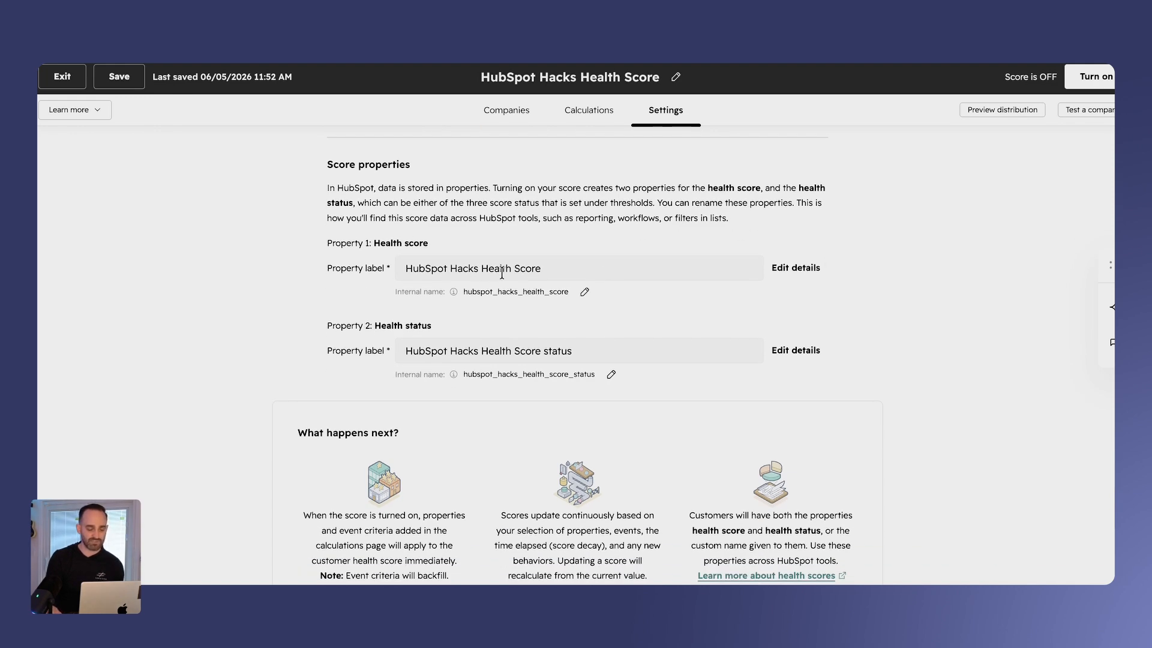
scroll(528, 268, "down", 1)
scroll(516, 282, "up", 4)
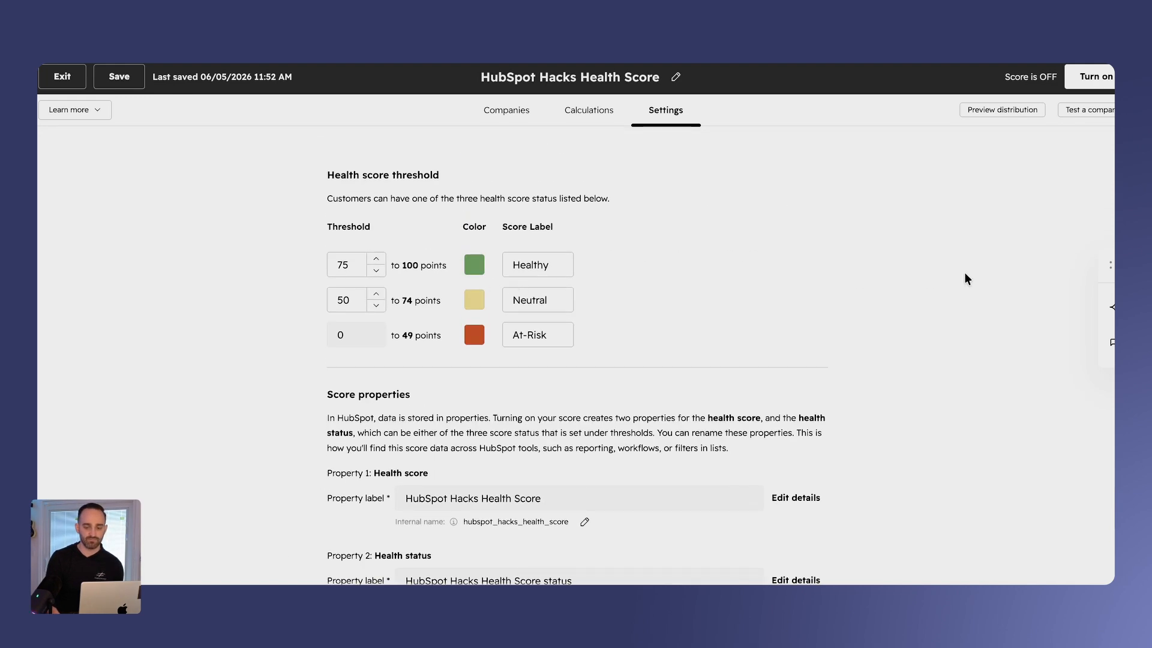